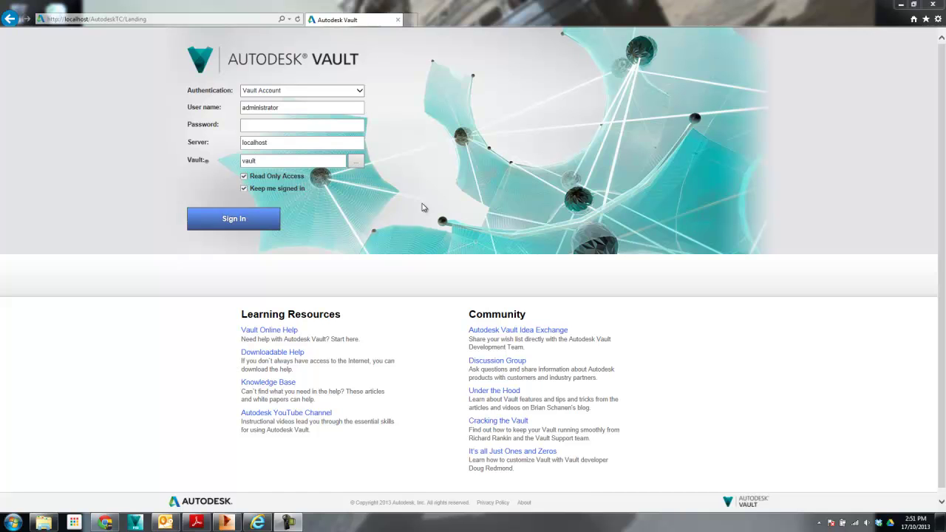
# Step: Open a new browser tab and load localhost/autodeskdm/webclient
pyautogui.click(409, 20)
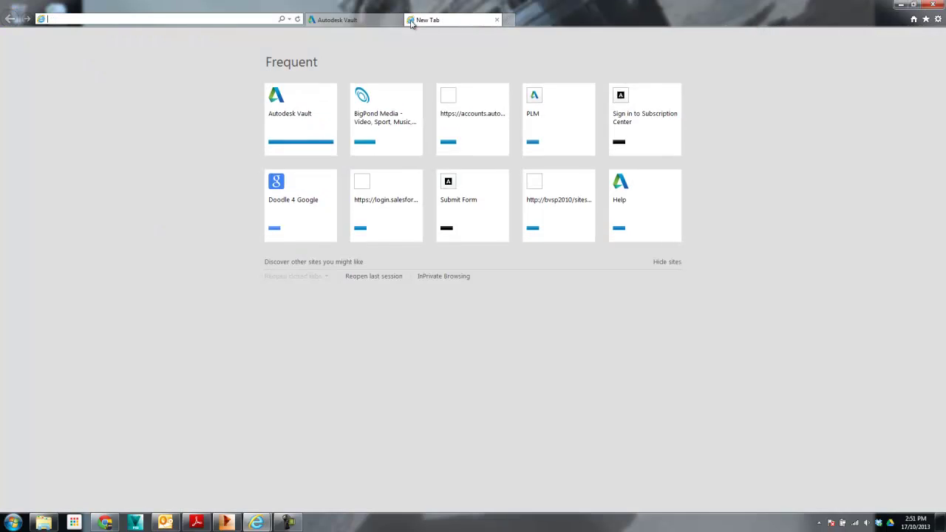
pyautogui.write('localhost/')
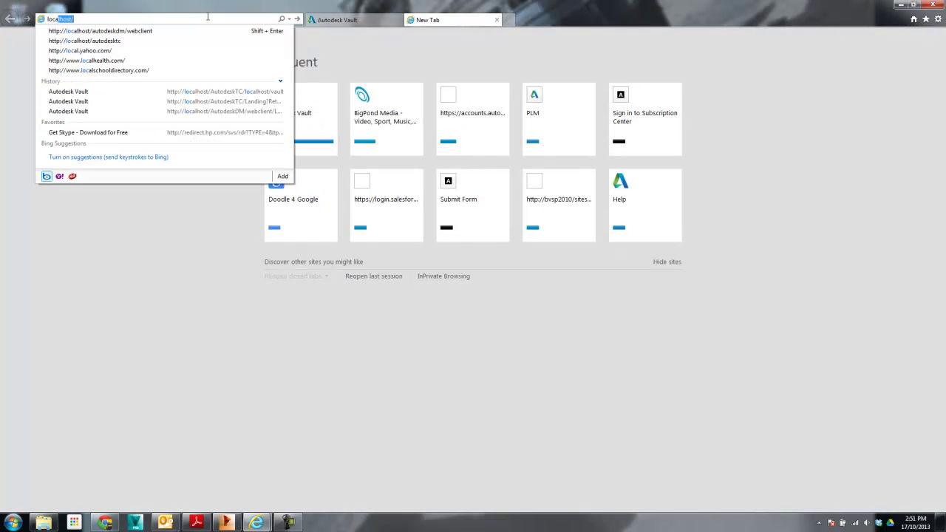
pyautogui.press('Down')
pyautogui.press('Return')
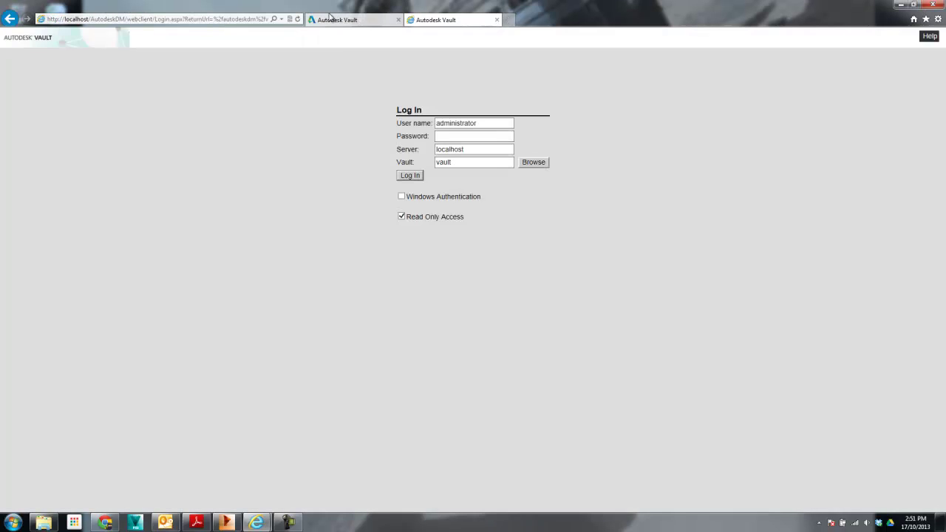
# Step: Start the web client log-in, then return to the Autodesk Vault sign-in tab
pyautogui.click(339, 22)
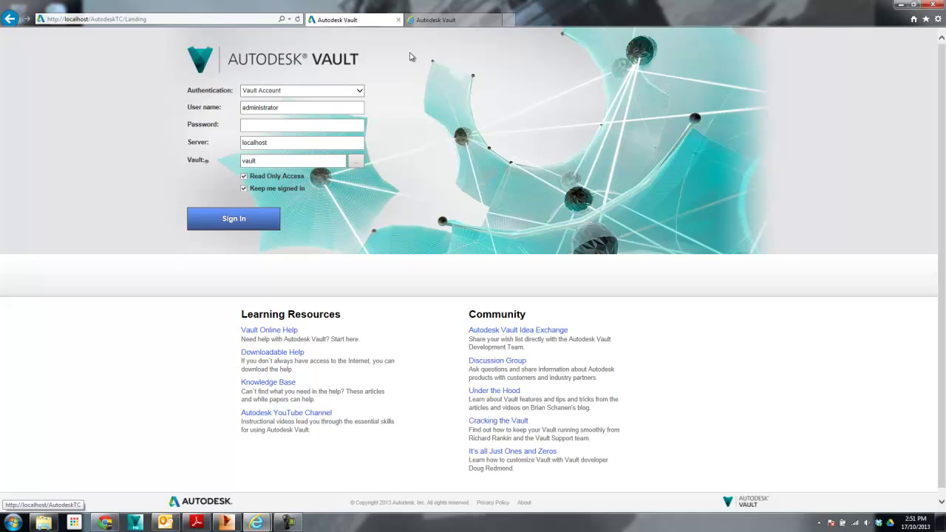
pyautogui.click(445, 24)
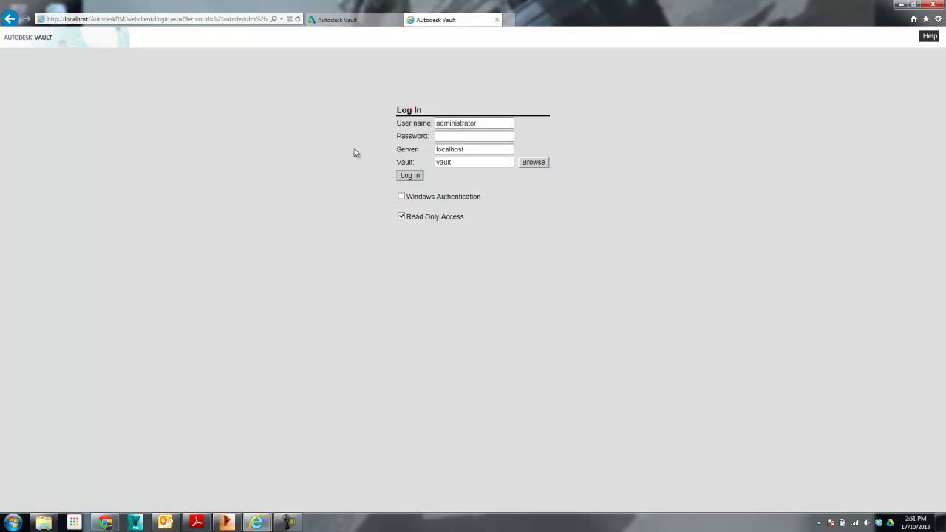
pyautogui.click(415, 177)
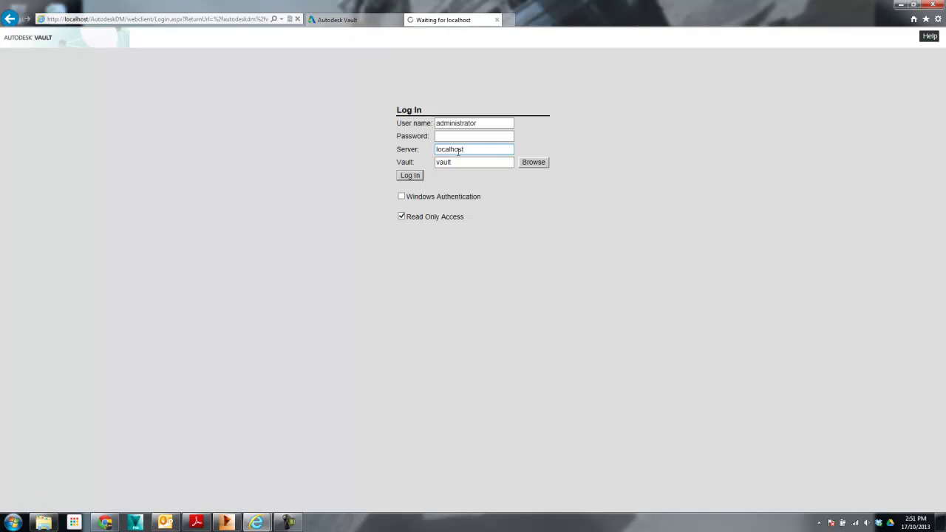
pyautogui.click(347, 22)
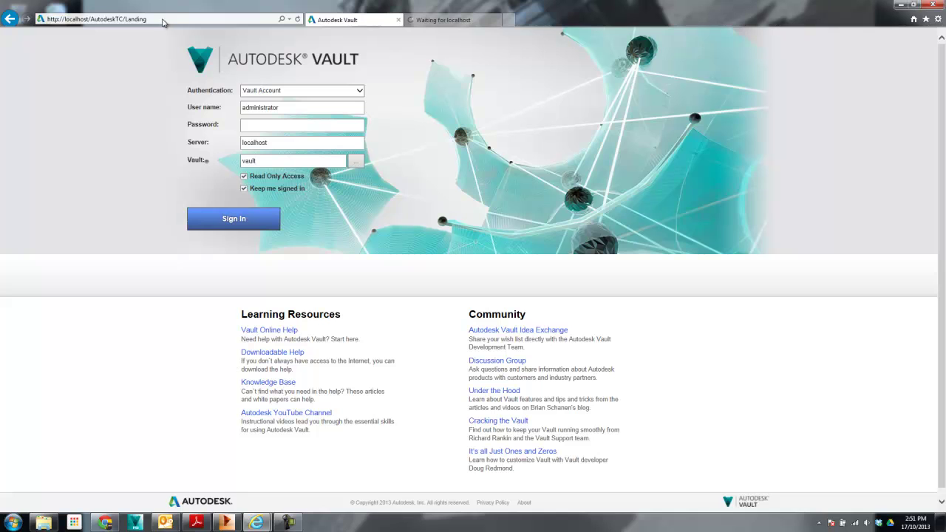
# Step: Delete 'Landing' from the AutodeskTC address, reload it, and check the second tab
pyautogui.click(187, 20)
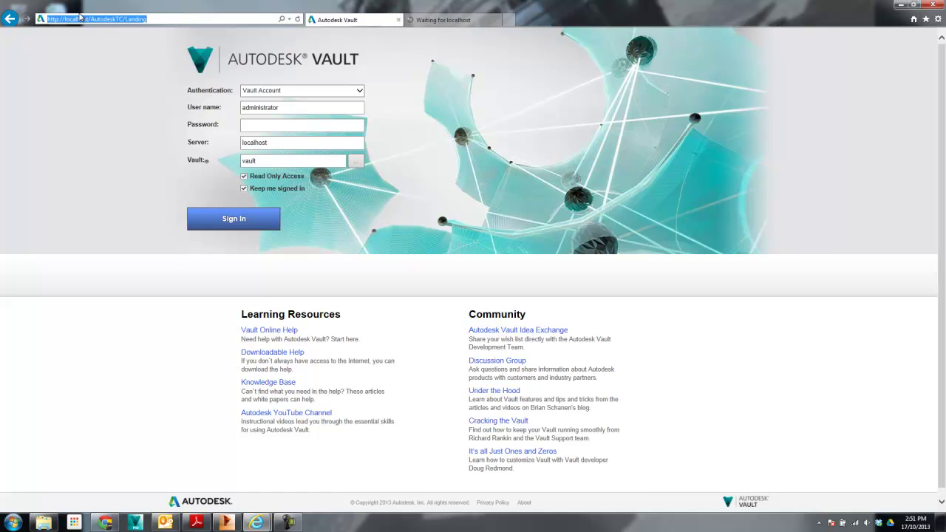
pyautogui.click(121, 18)
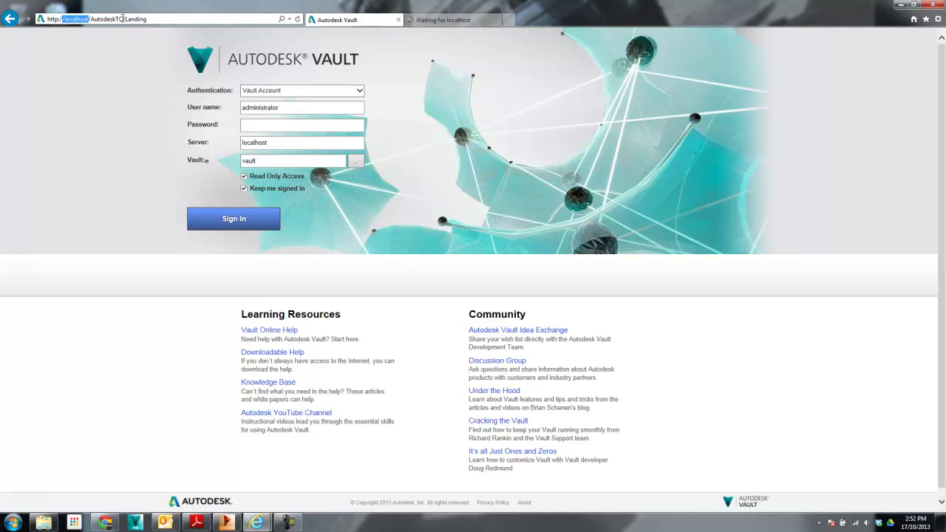
pyautogui.moveTo(123, 19); pyautogui.dragTo(167, 25)
pyautogui.click(184, 20)
pyautogui.press('BackSpace')
pyautogui.press('BackSpace')
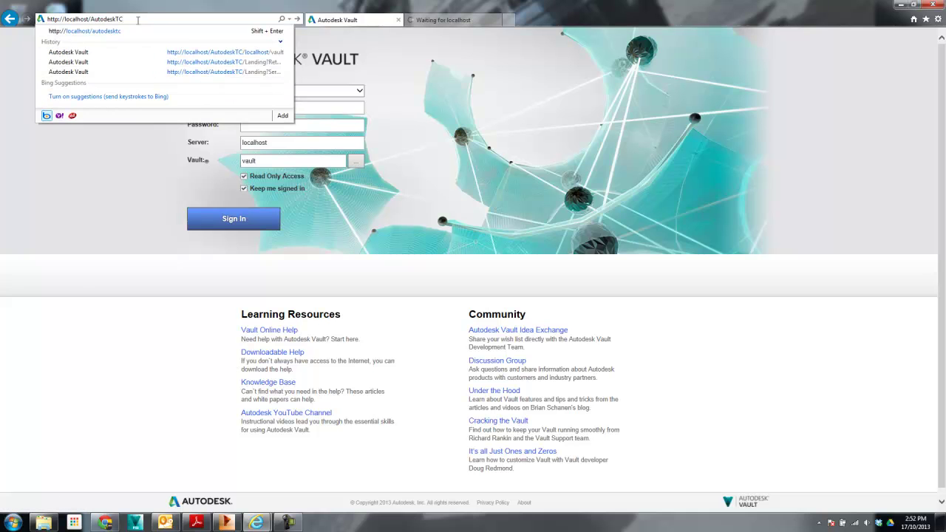
pyautogui.press('Return')
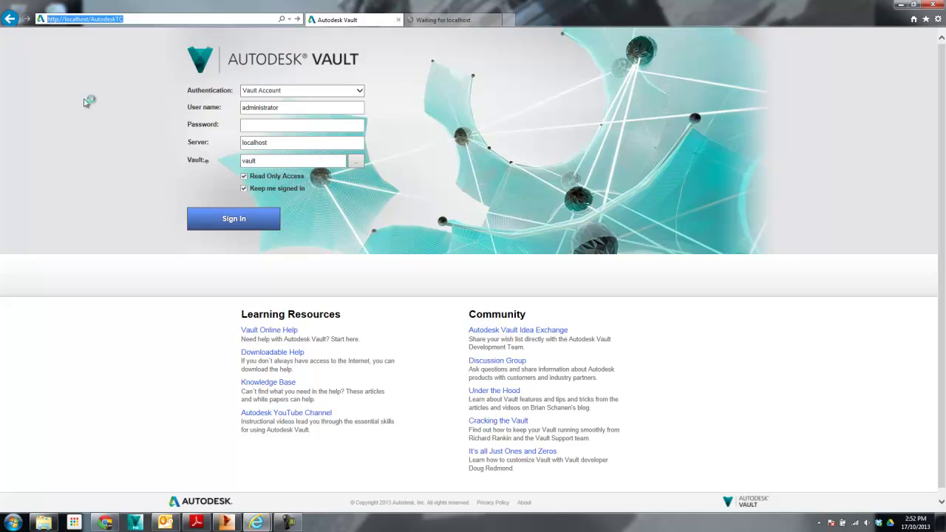
pyautogui.click(443, 20)
pyautogui.click(365, 20)
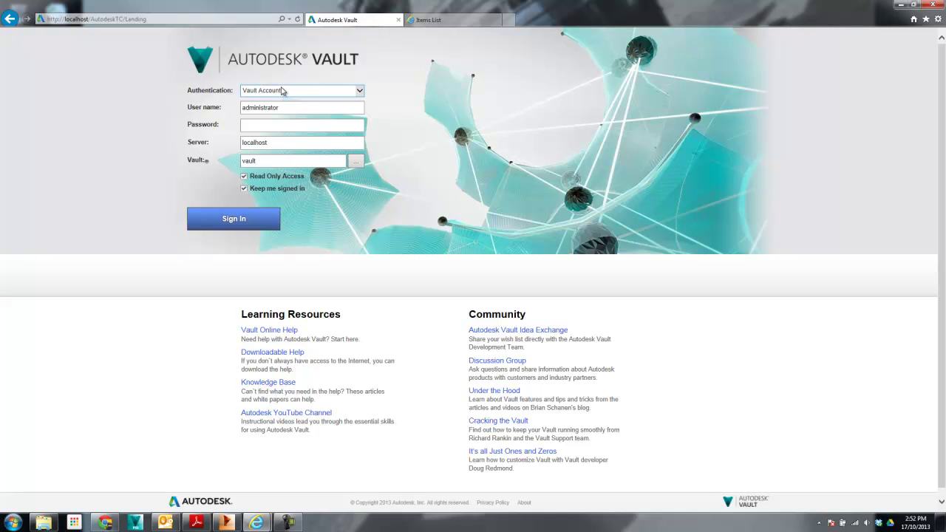
# Step: Sign in to the vault using Vault Account authentication
pyautogui.click(356, 94)
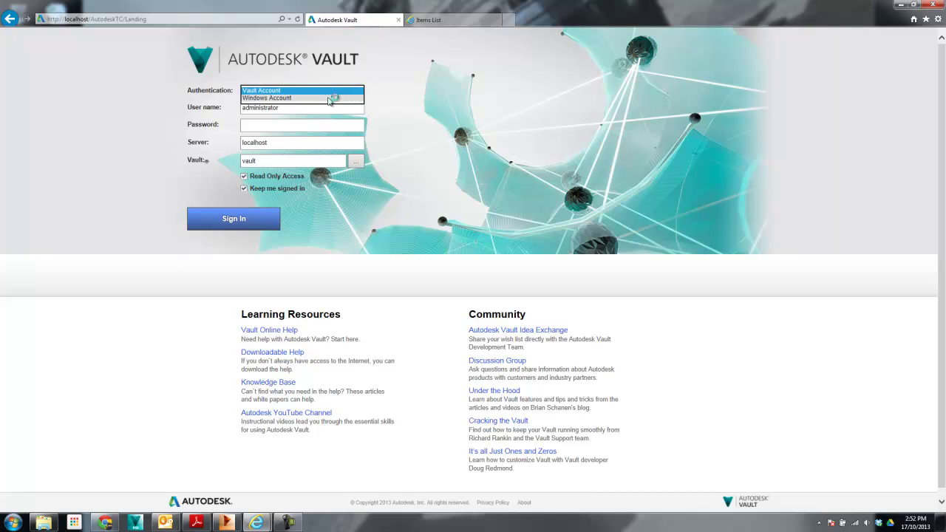
pyautogui.click(399, 95)
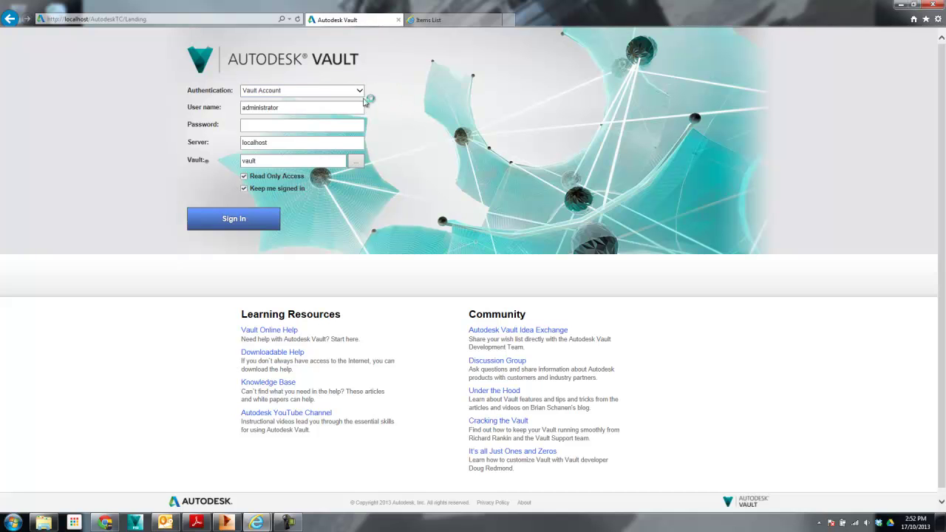
pyautogui.click(237, 219)
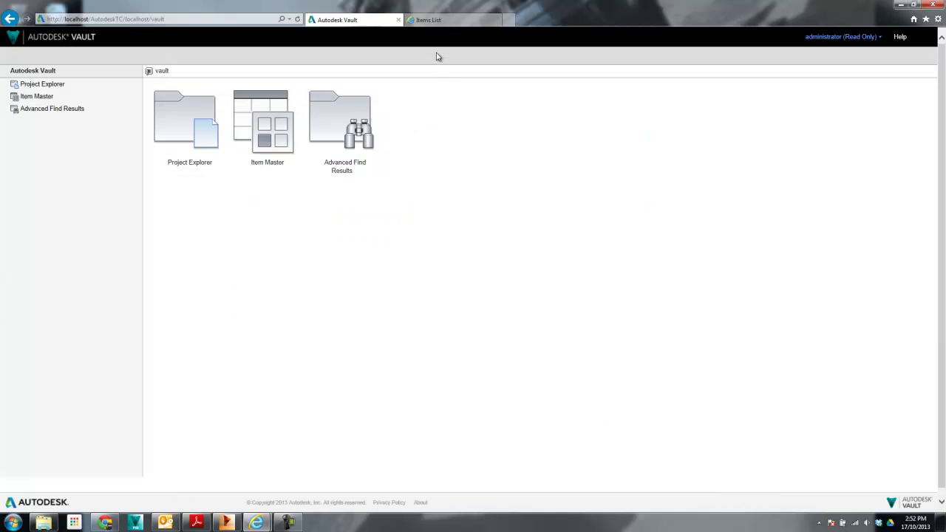
# Step: Browse Designs > Automotive in the AutodeskDM web client tab, then close that tab
pyautogui.click(433, 23)
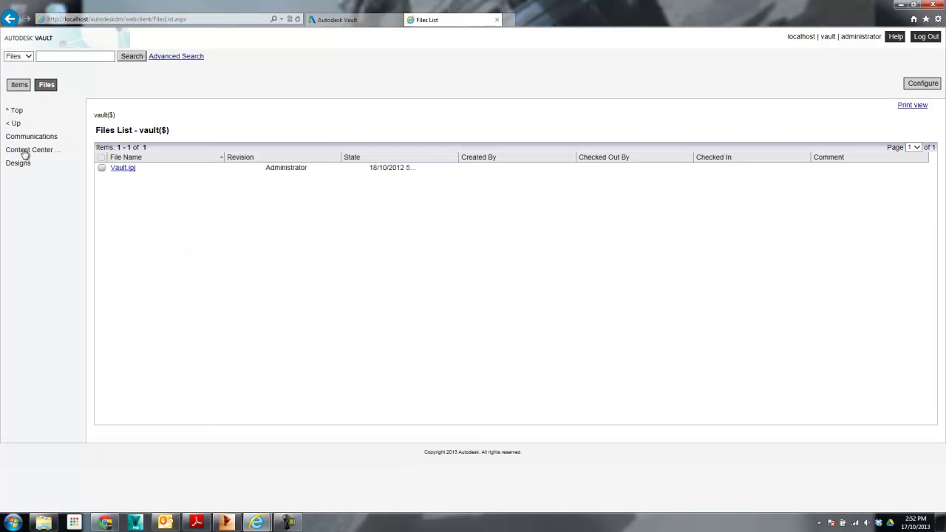
pyautogui.click(19, 163)
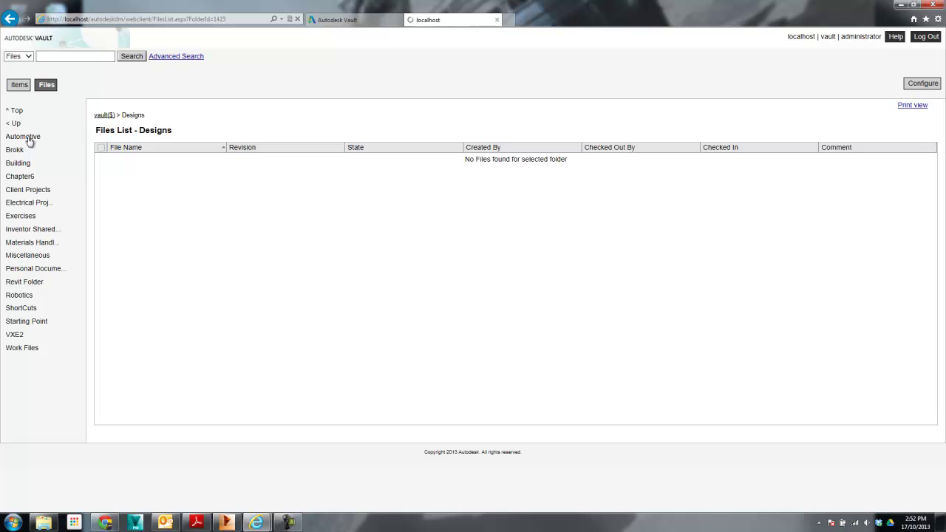
pyautogui.click(29, 138)
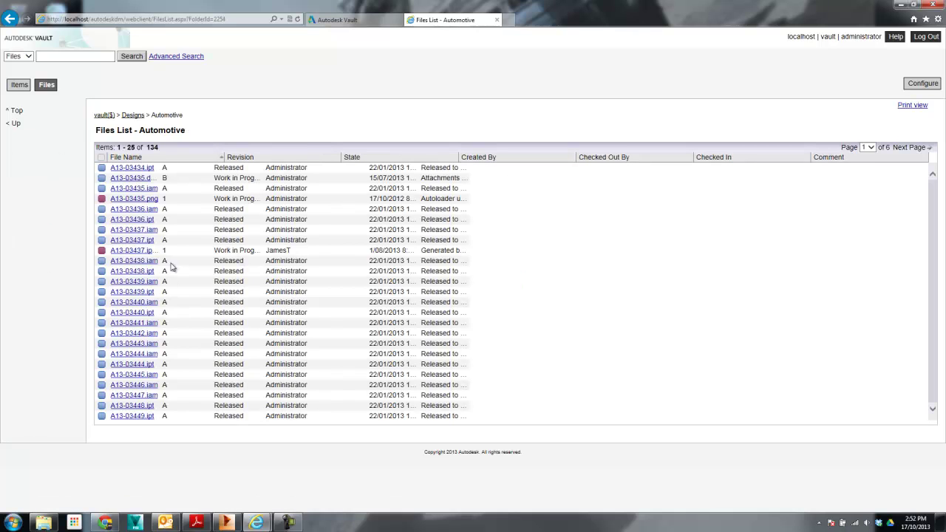
pyautogui.click(368, 24)
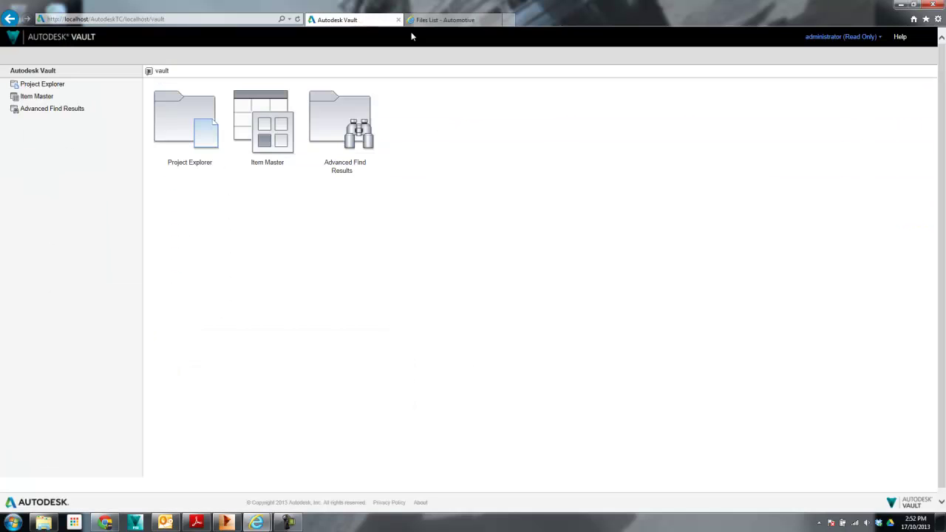
pyautogui.click(496, 21)
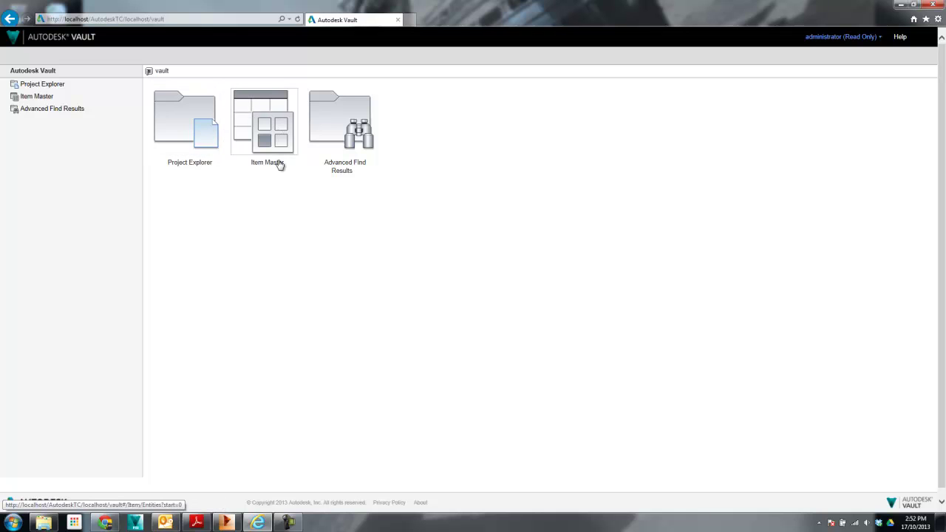
# Step: Open the Designs folder in Project Explorer and cancel the Select Properties dialog
pyautogui.click(195, 118)
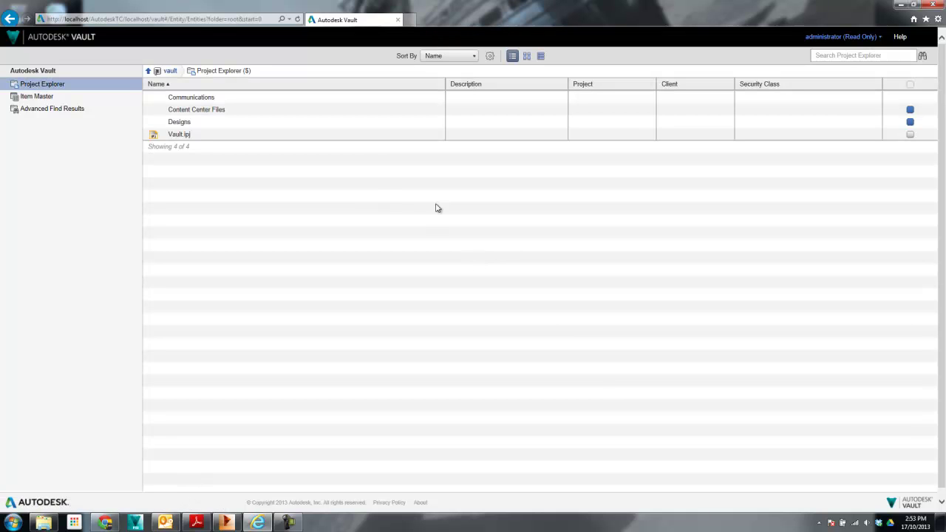
pyautogui.click(179, 123)
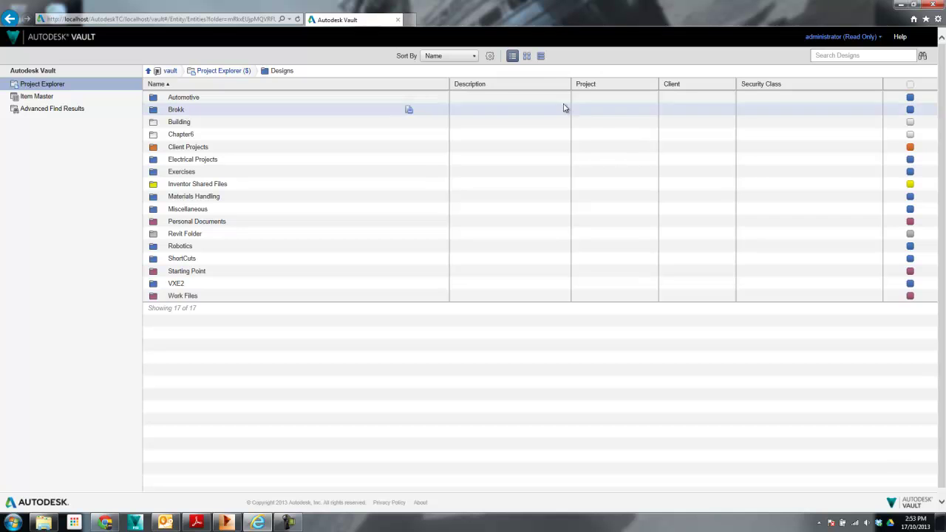
pyautogui.click(490, 56)
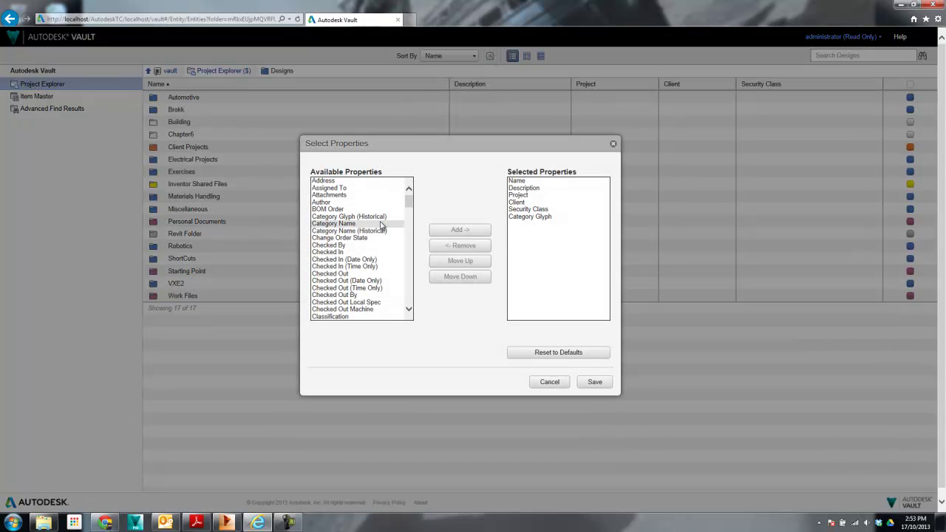
pyautogui.click(550, 382)
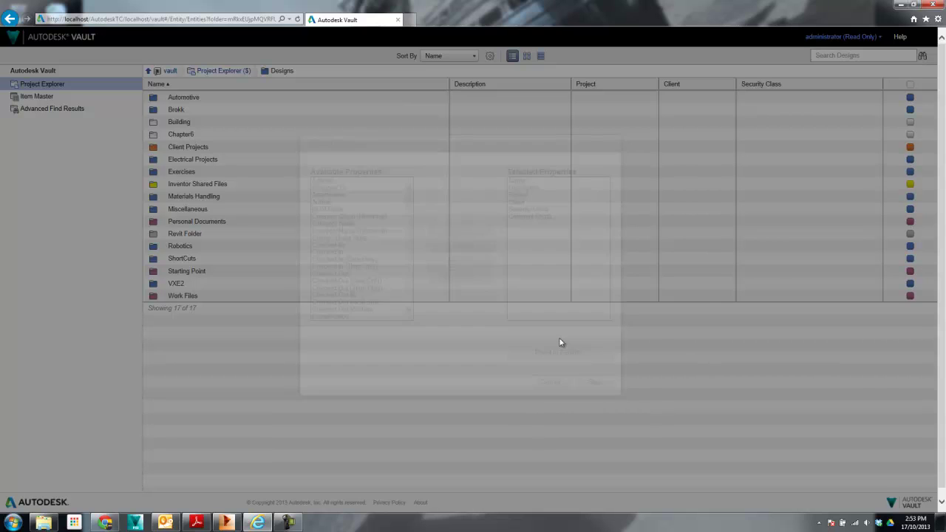
pyautogui.click(850, 36)
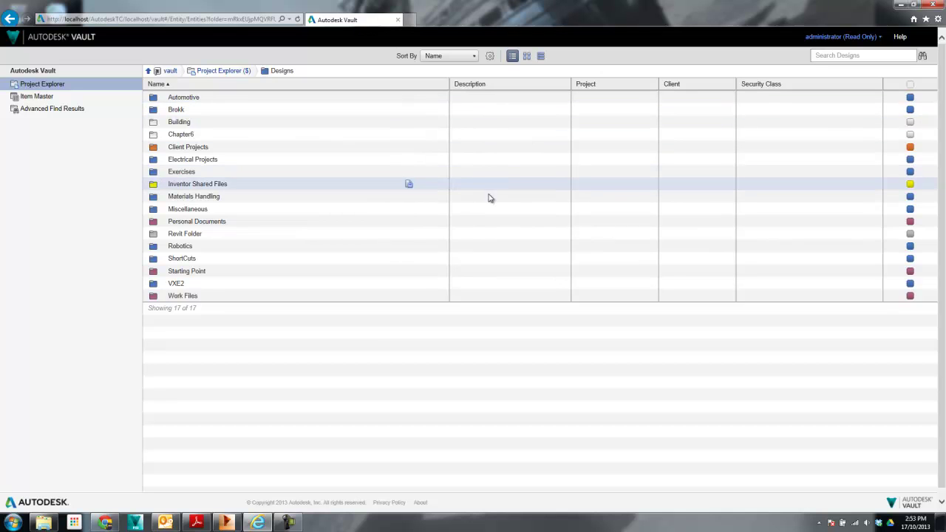
# Step: Switch the folder view to Planks tiles and open the Automotive folder
pyautogui.click(527, 57)
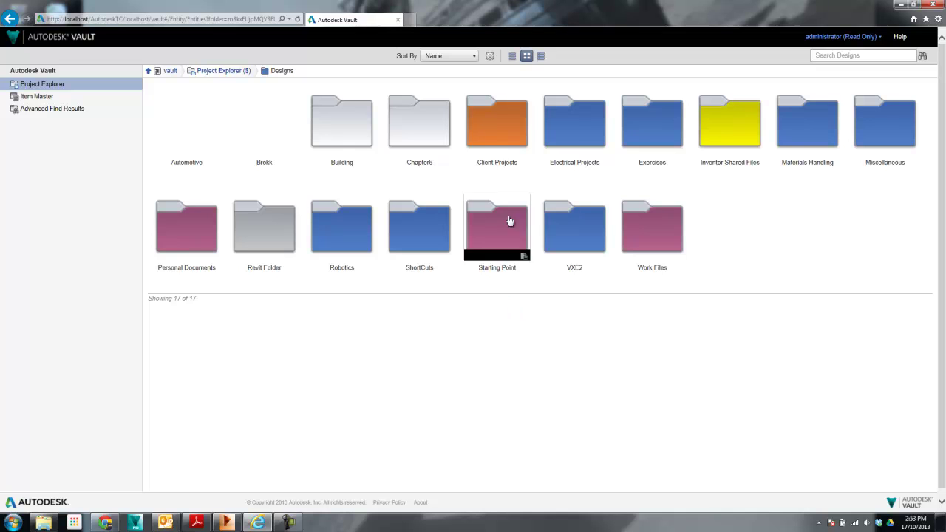
pyautogui.click(541, 56)
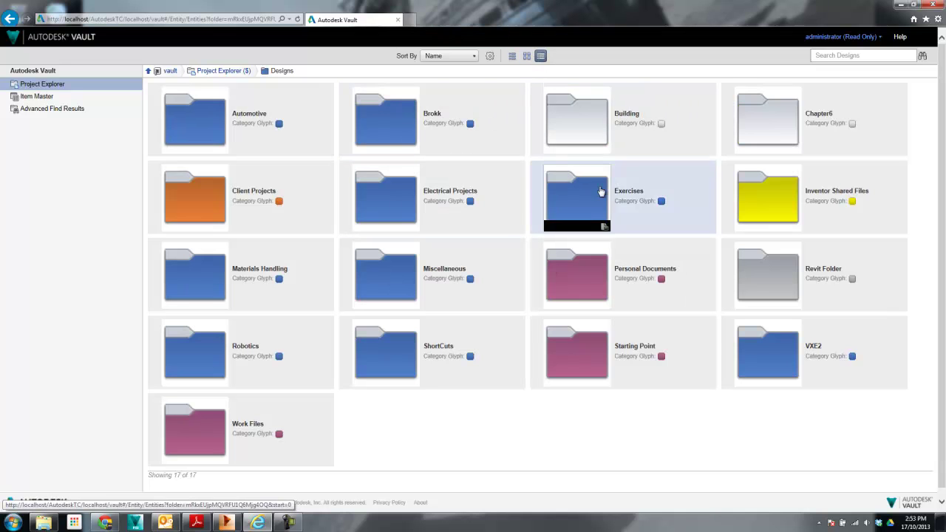
pyautogui.click(222, 126)
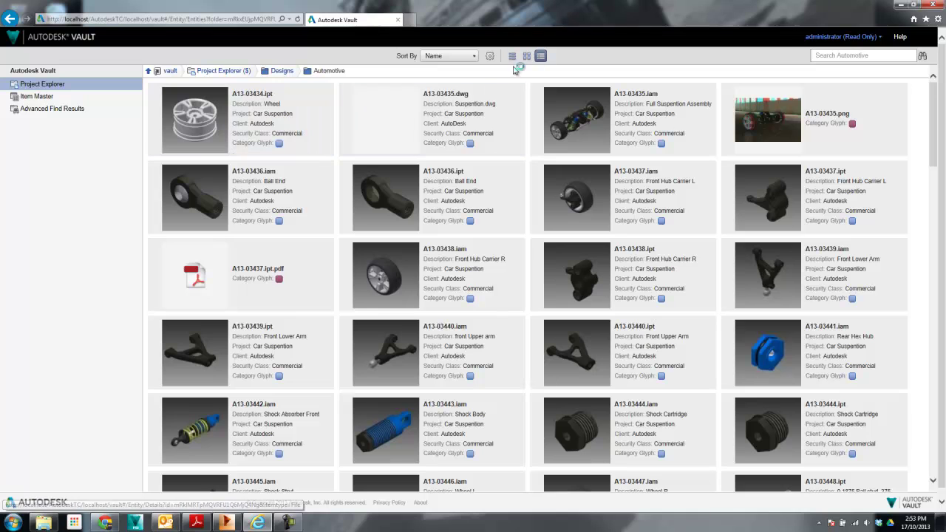
# Step: Cycle the file view through Grid, List and Planks, then open Designs > Exercises
pyautogui.moveTo(402, 127)
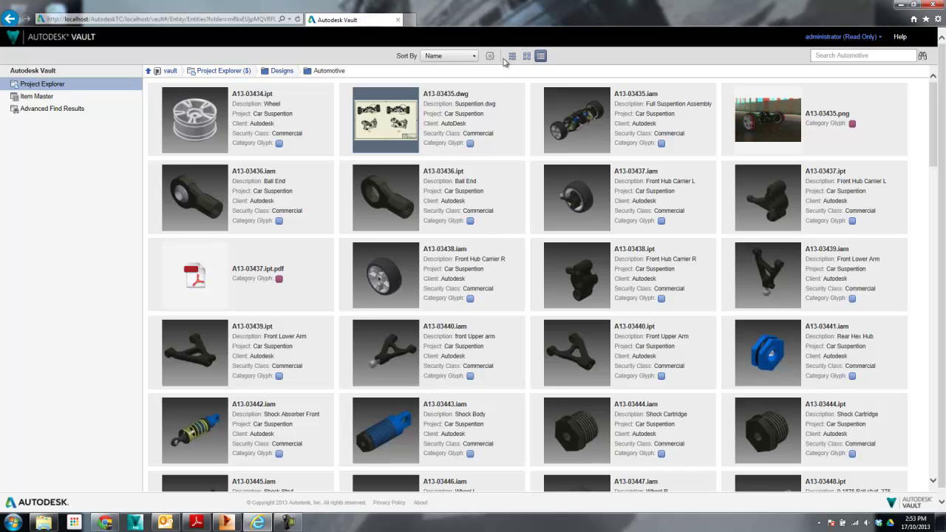
pyautogui.click(526, 56)
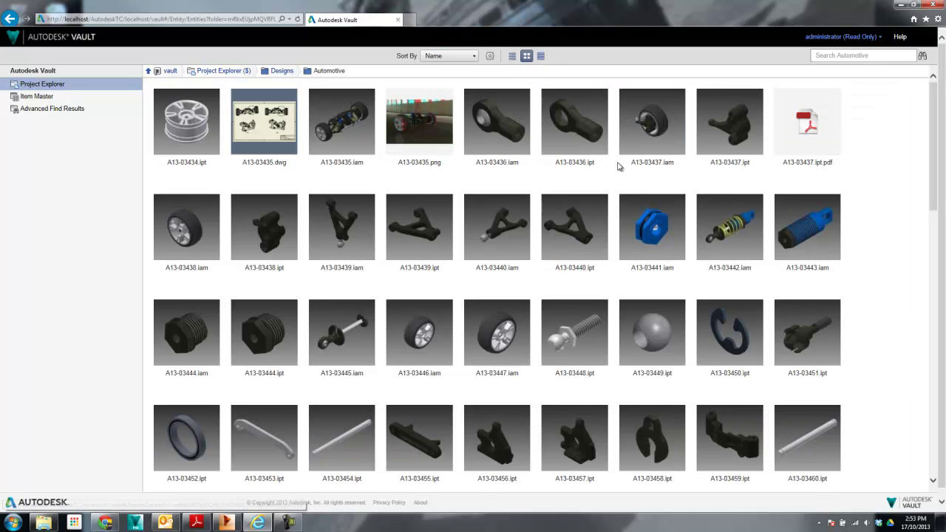
pyautogui.click(512, 57)
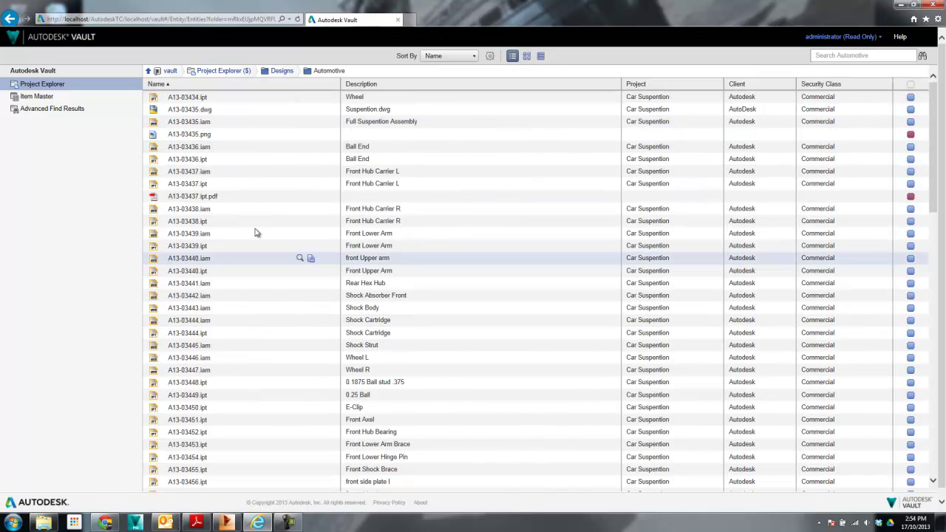
pyautogui.click(540, 57)
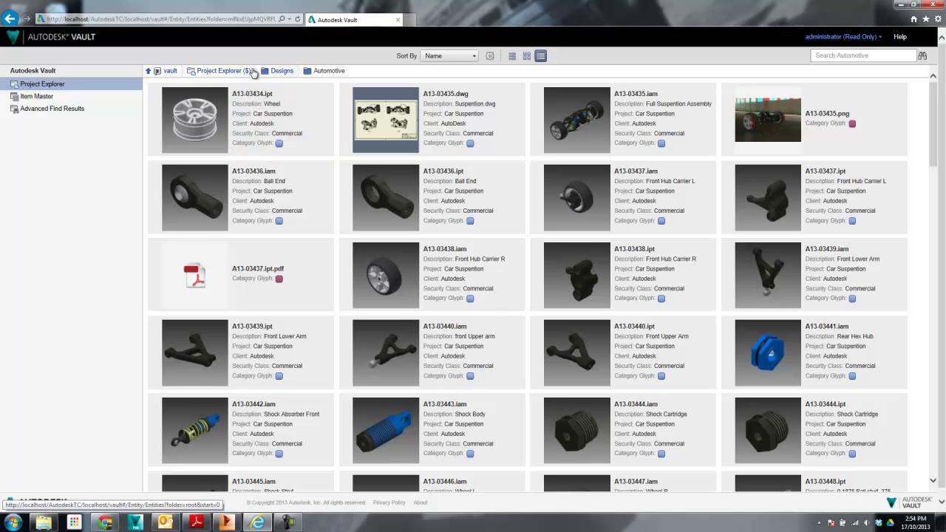
pyautogui.click(282, 70)
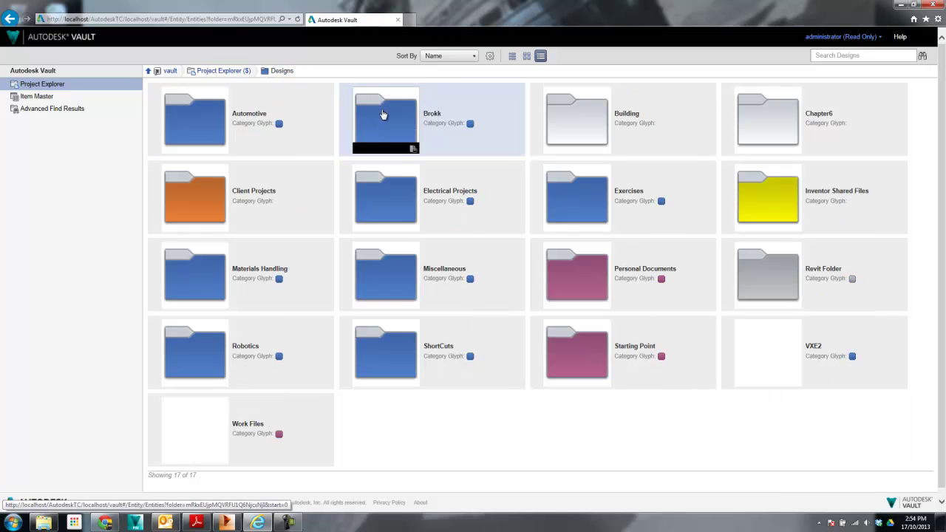
pyautogui.click(596, 214)
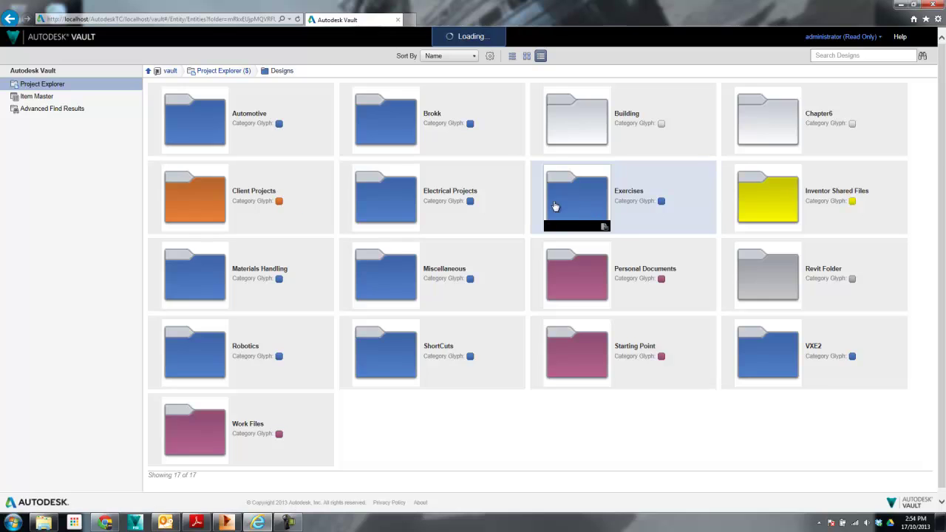
# Step: Go back to Designs > Automotive and check the Sort By options, keeping Name
pyautogui.click(281, 71)
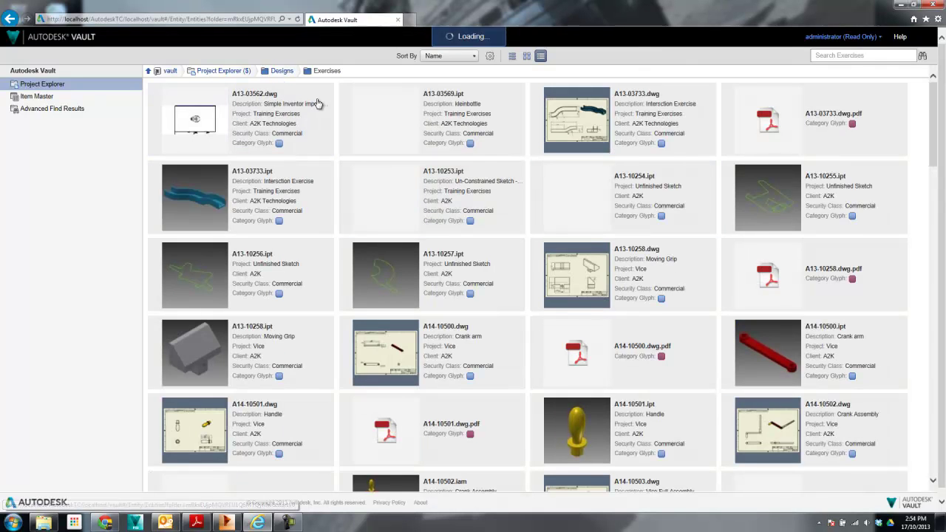
pyautogui.click(218, 107)
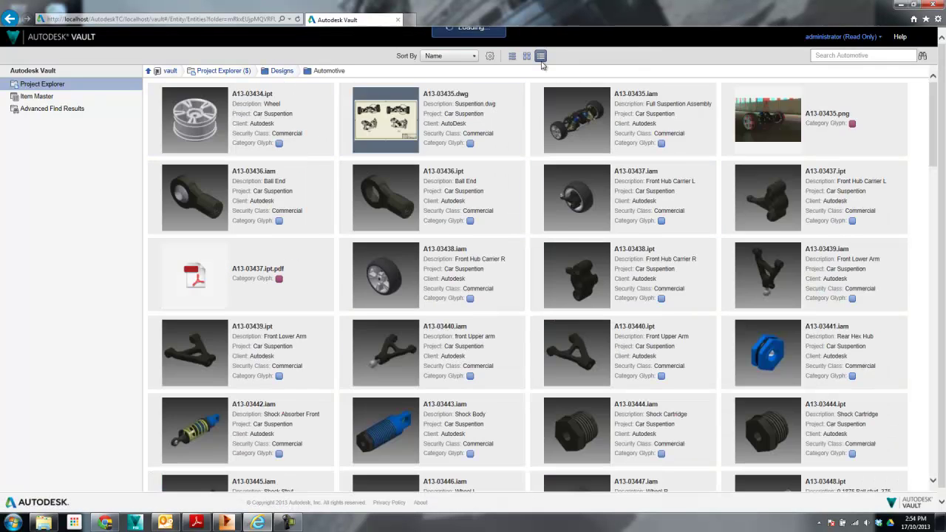
pyautogui.click(459, 59)
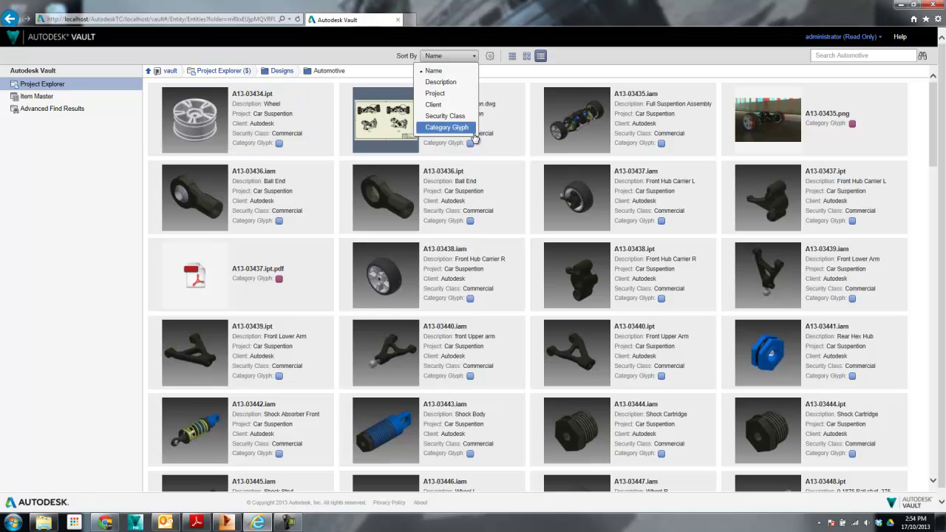
pyautogui.click(563, 59)
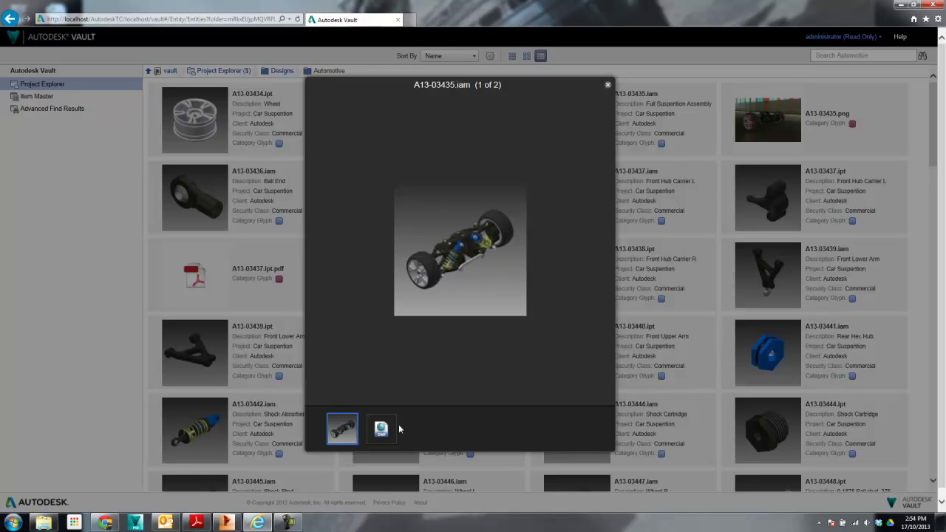
# Step: Orbit the A13-03435.iam 3D DWF preview and browse its Markup & Measure callouts
pyautogui.click(382, 432)
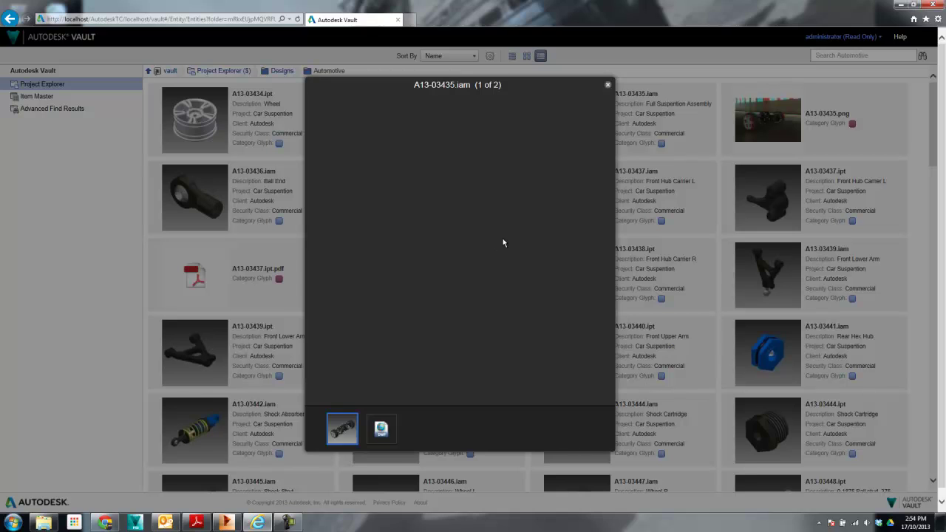
pyautogui.moveTo(434, 235); pyautogui.dragTo(452, 198)
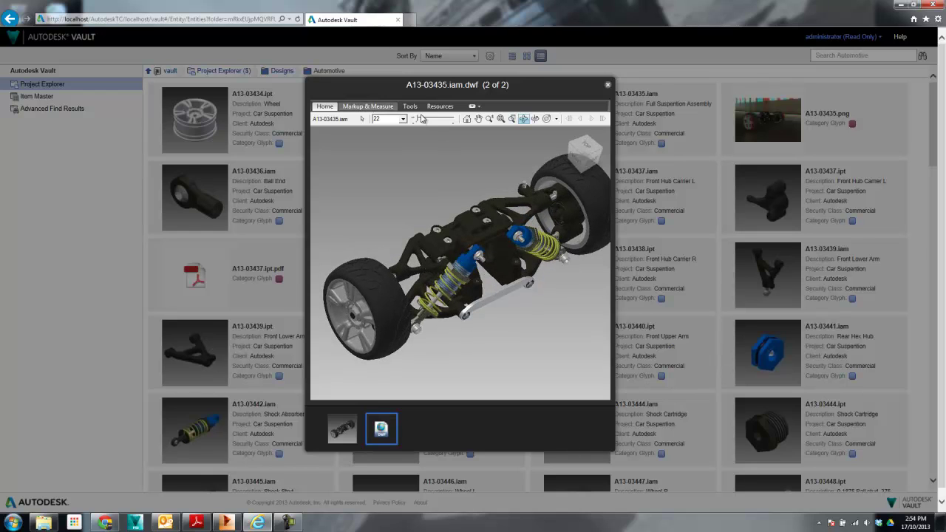
pyautogui.click(367, 106)
pyautogui.click(532, 153)
pyautogui.click(503, 153)
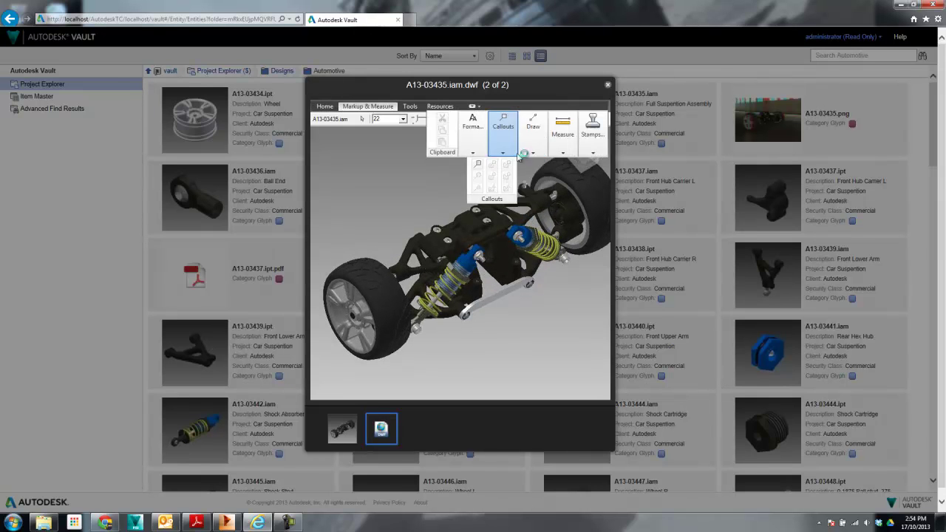
pyautogui.click(572, 210)
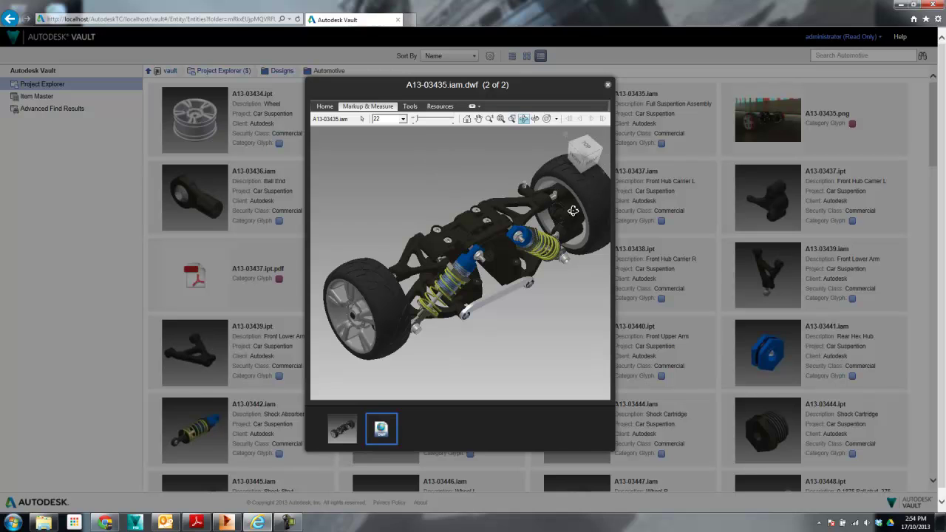
pyautogui.moveTo(531, 295)
pyautogui.mouseDown()
pyautogui.moveTo(514, 292)
pyautogui.moveTo(548, 240)
pyautogui.moveTo(564, 237)
pyautogui.moveTo(520, 222)
pyautogui.moveTo(566, 279)
pyautogui.moveTo(427, 273)
pyautogui.mouseUp()
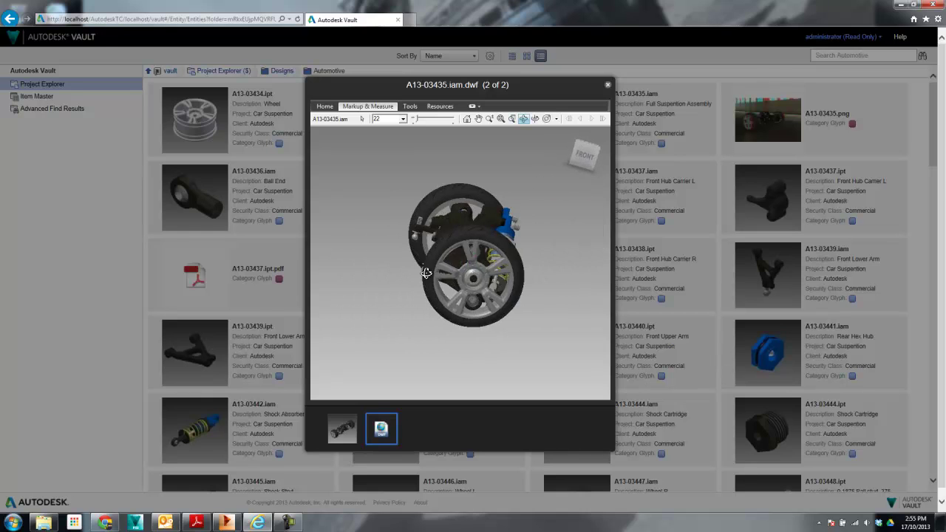
pyautogui.click(342, 429)
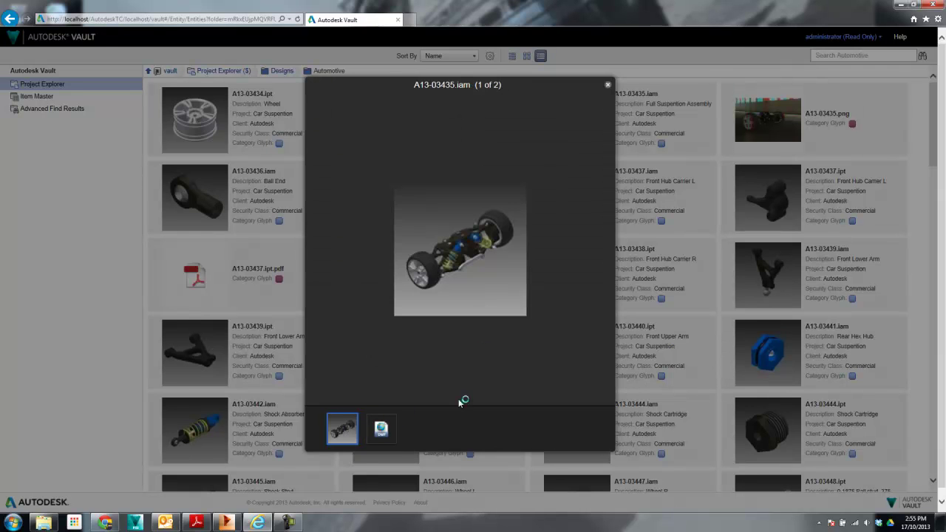
pyautogui.click(607, 85)
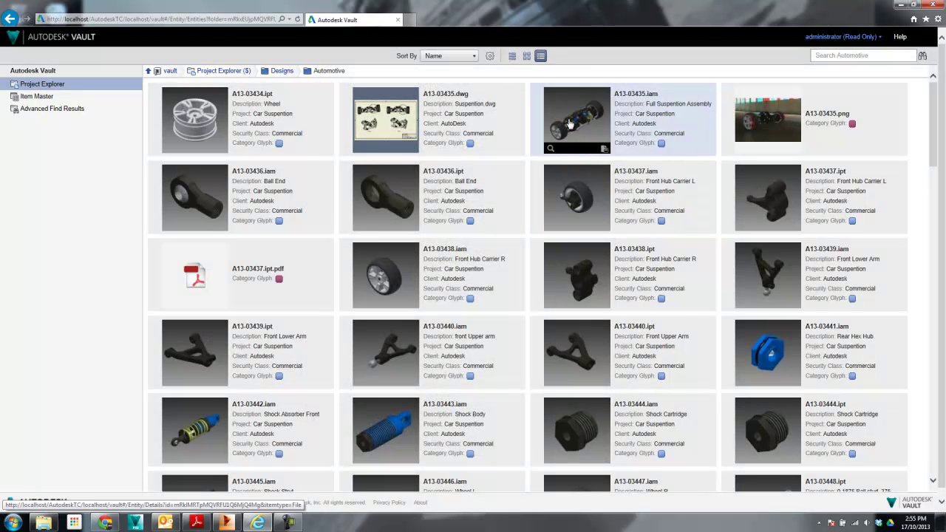
# Step: Open File Details for A13-03435.iam and review its description and security class
pyautogui.click(570, 126)
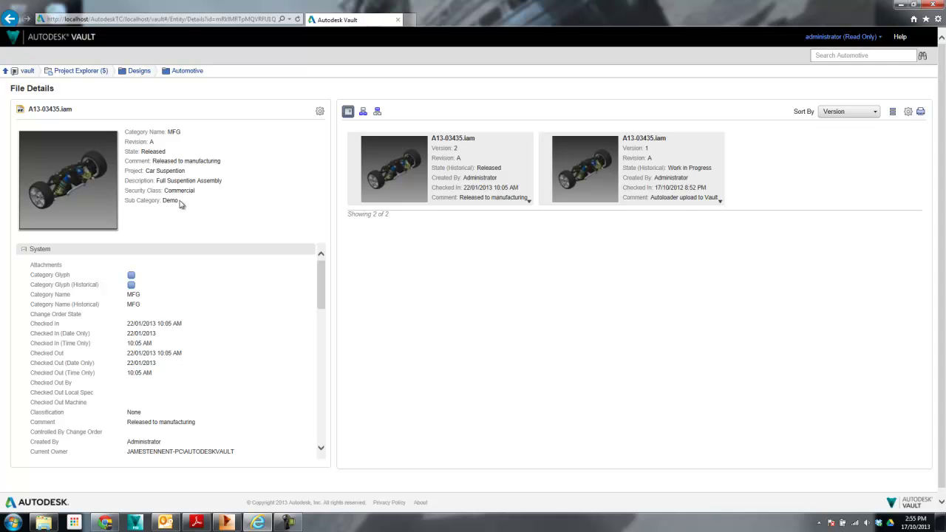
pyautogui.moveTo(220, 160); pyautogui.dragTo(167, 195)
pyautogui.click(182, 205)
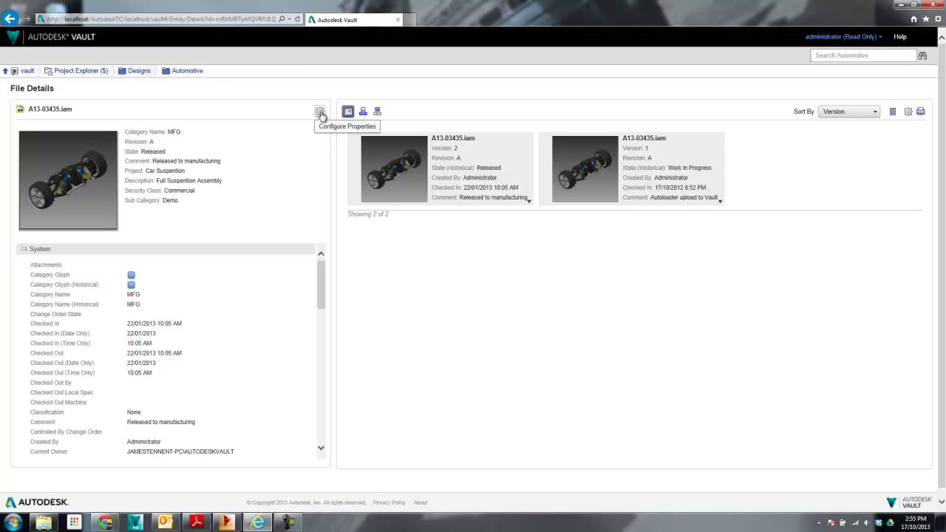
pyautogui.click(857, 36)
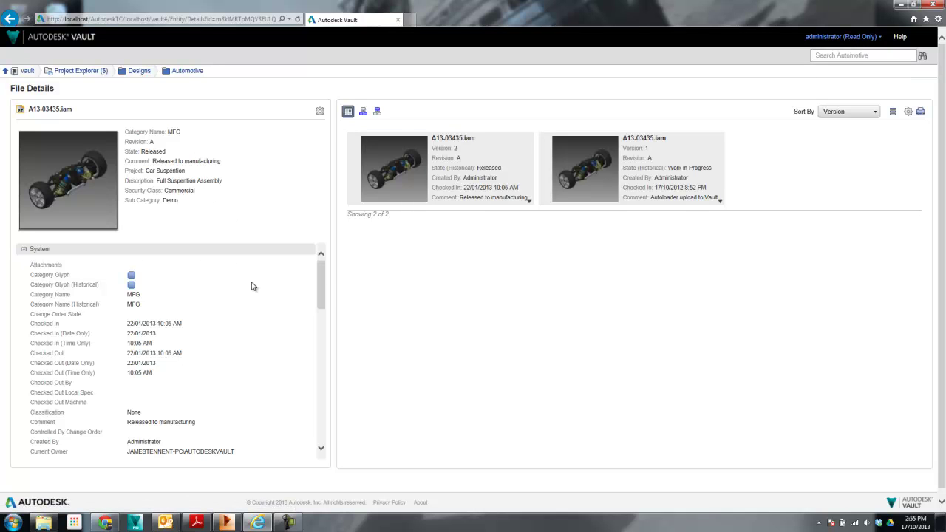
# Step: Scroll the properties and collapse the System and User Defined sections
pyautogui.moveTo(321, 281); pyautogui.dragTo(323, 421)
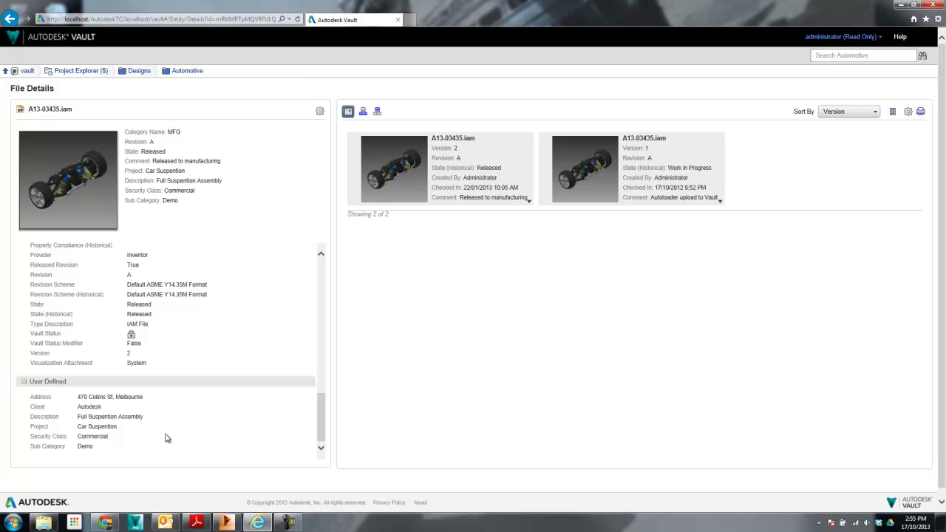
pyautogui.scroll(10, 167, 414)
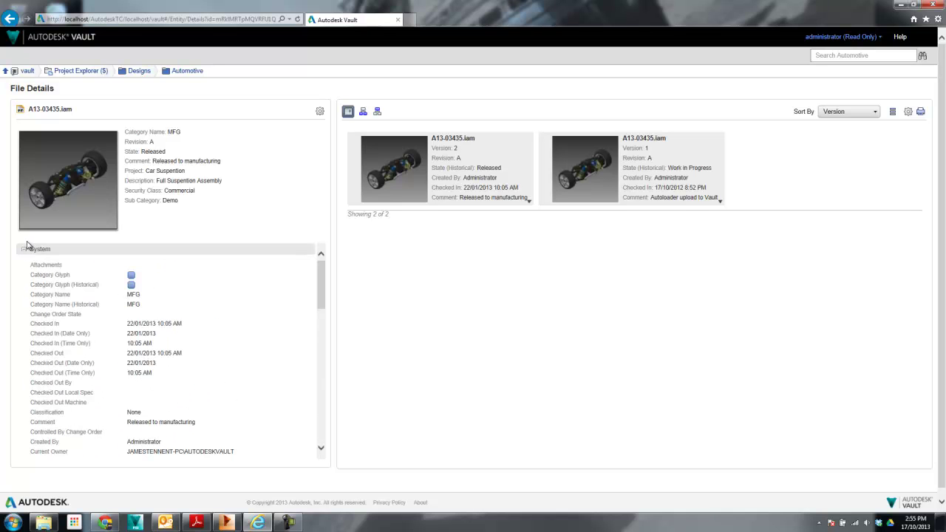
pyautogui.click(24, 250)
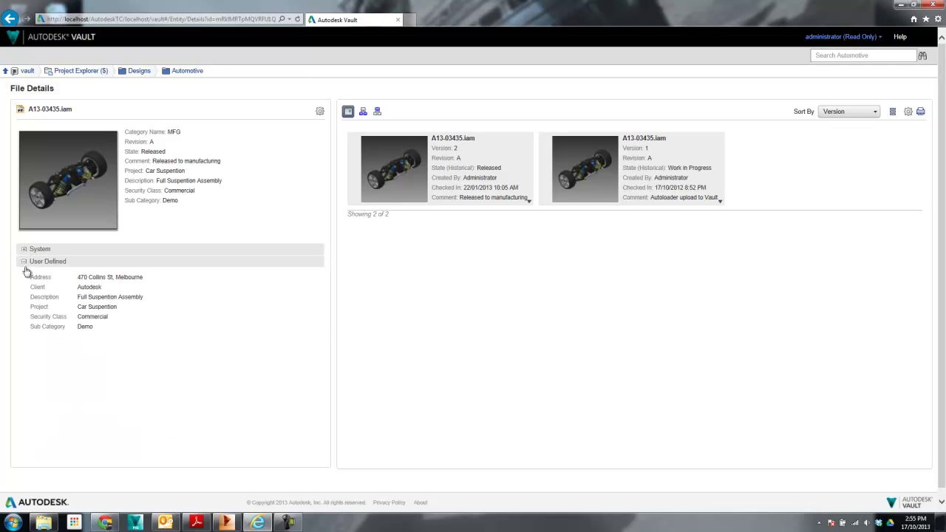
pyautogui.click(24, 262)
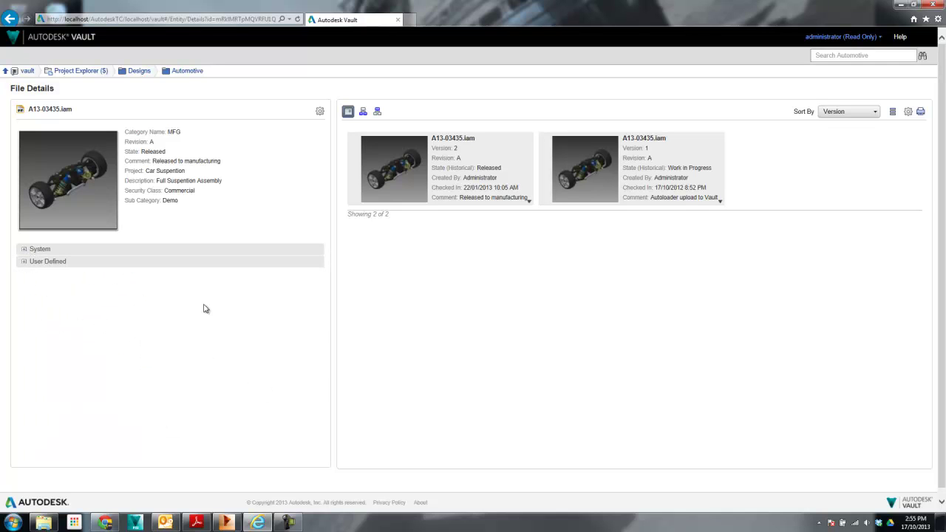
pyautogui.moveTo(112, 231)
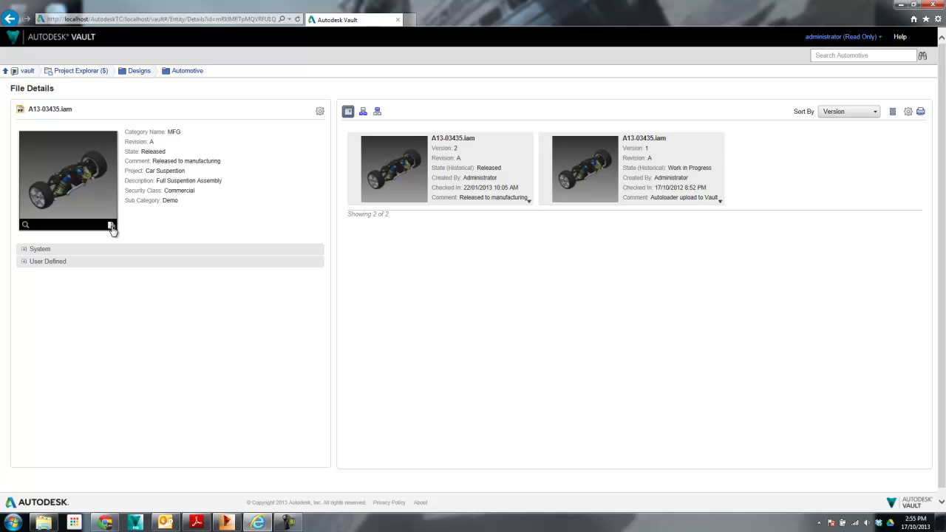
pyautogui.click(25, 225)
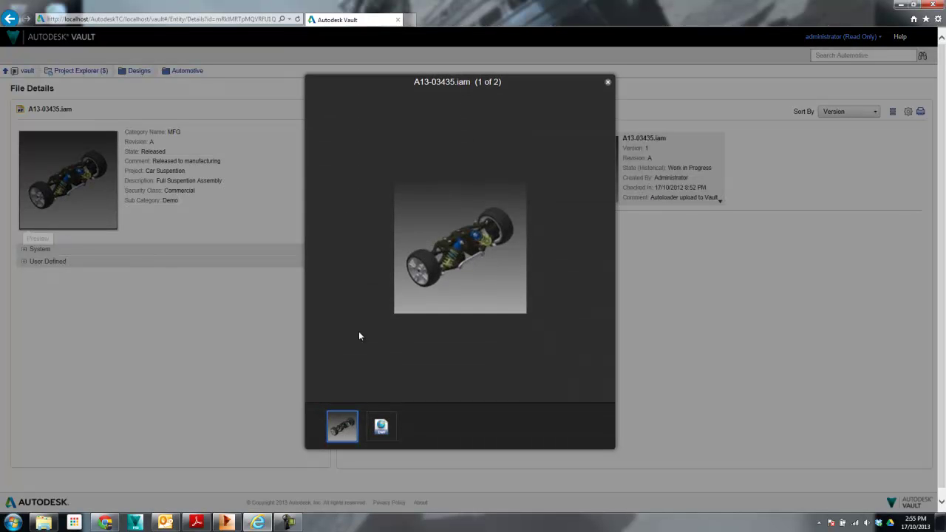
pyautogui.click(609, 83)
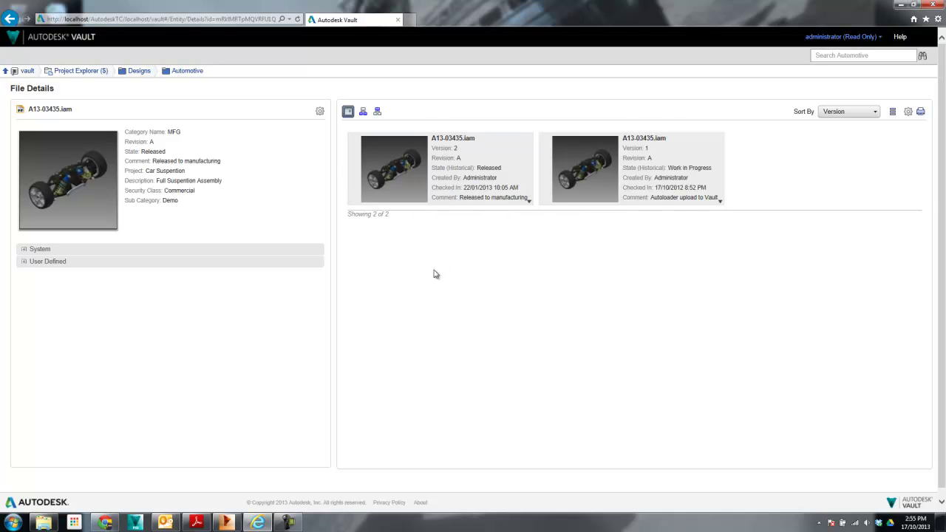
# Step: View the assembly's Uses and Where Used lists, then return to its version History
pyautogui.click(362, 112)
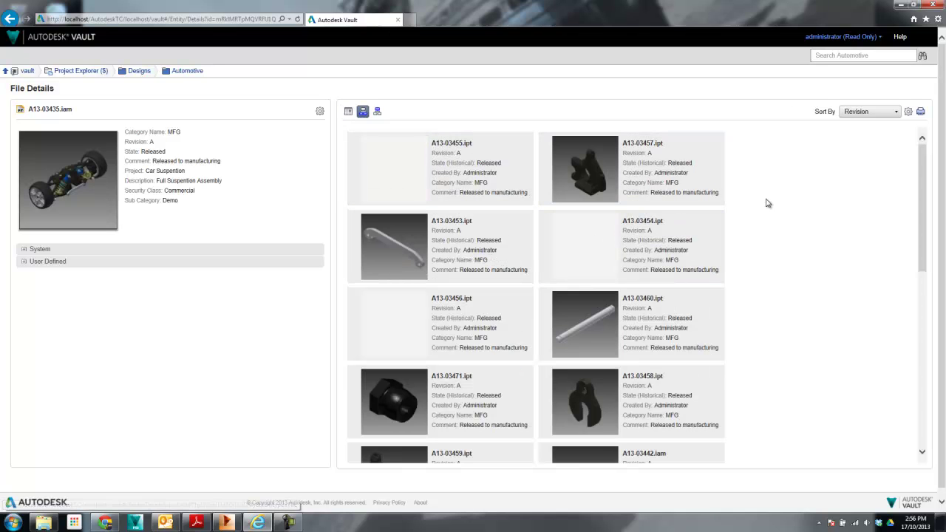
pyautogui.scroll(-6, 791, 218)
pyautogui.scroll(3, 788, 222)
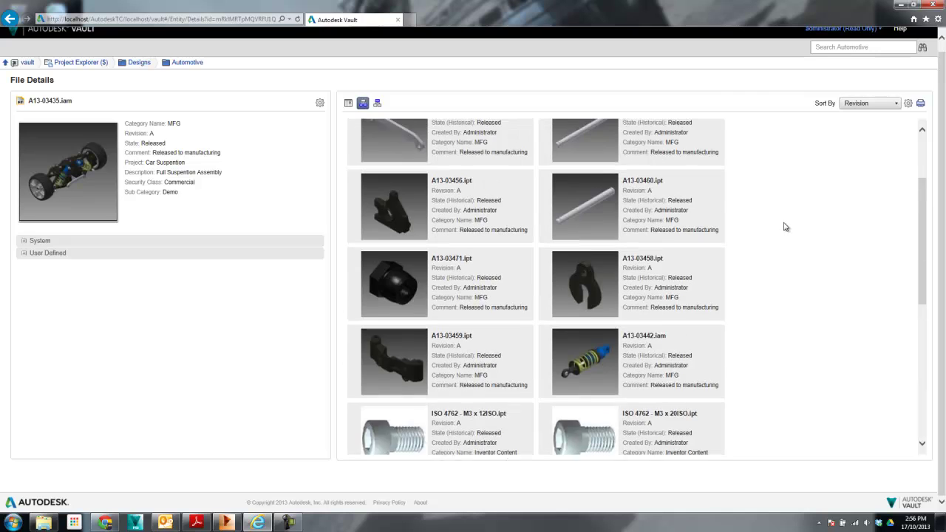
pyautogui.scroll(4, 785, 227)
pyautogui.click(377, 110)
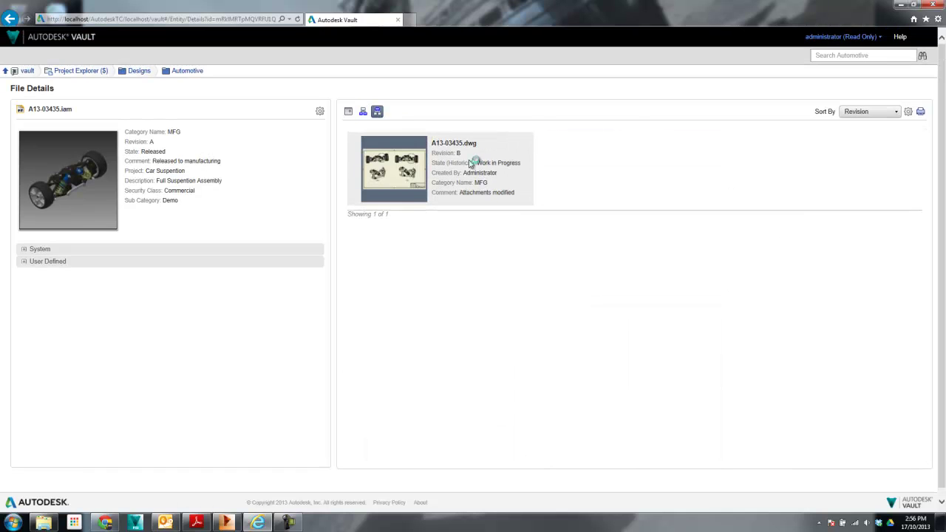
pyautogui.click(348, 113)
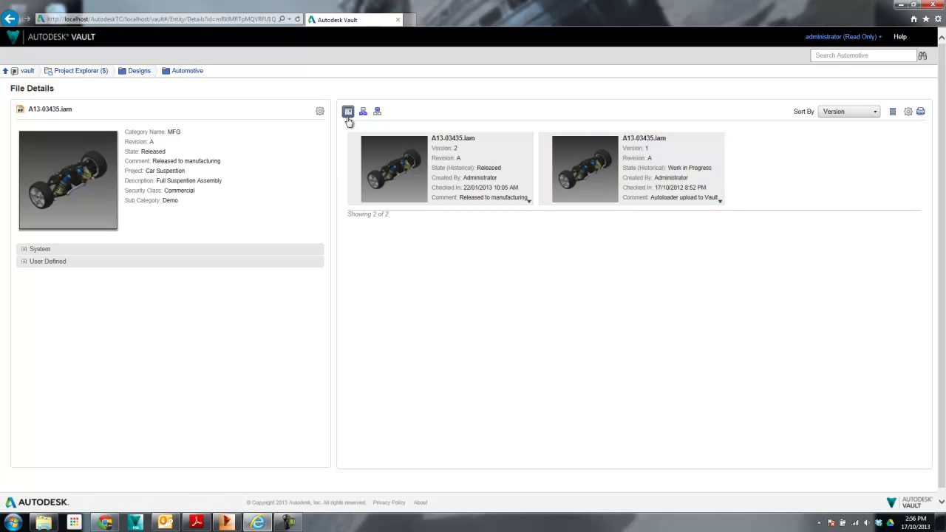
# Step: Filter the history to the released version and back to all, keeping Version sort order
pyautogui.click(892, 112)
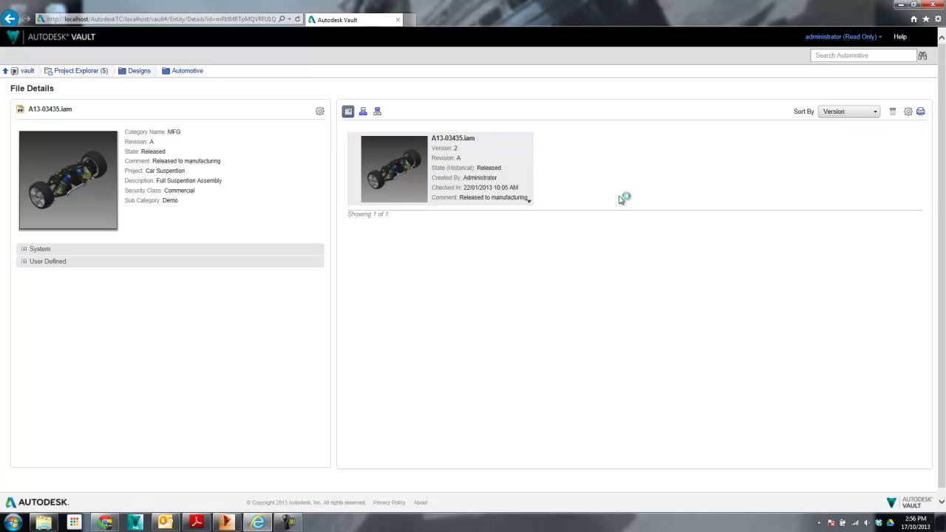
pyautogui.click(892, 112)
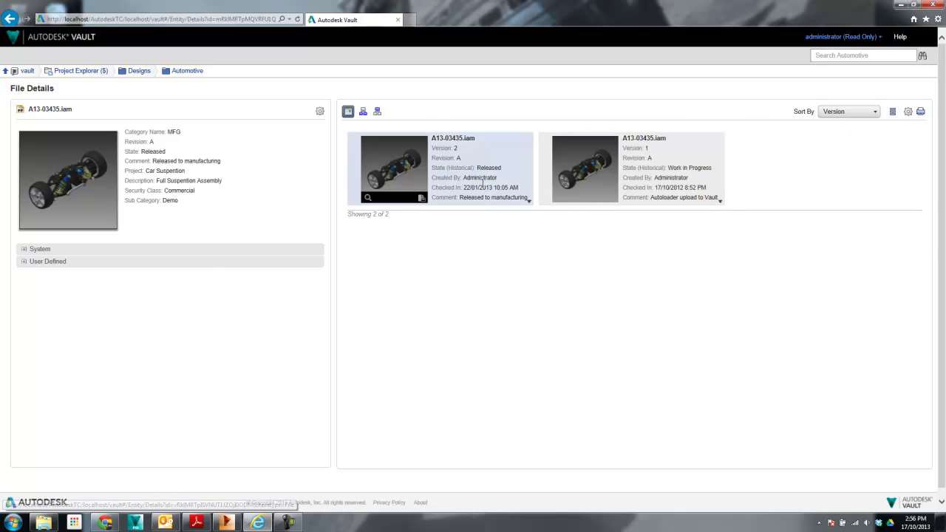
pyautogui.click(851, 115)
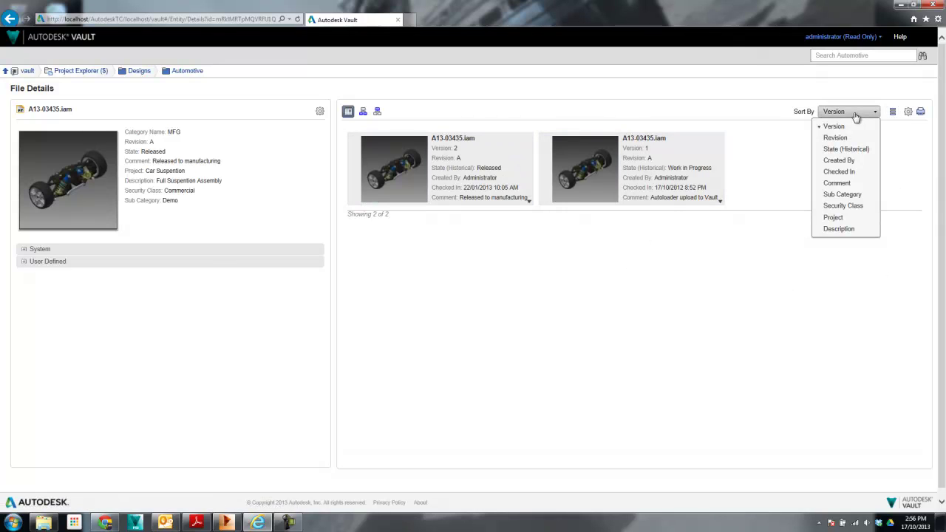
pyautogui.click(855, 281)
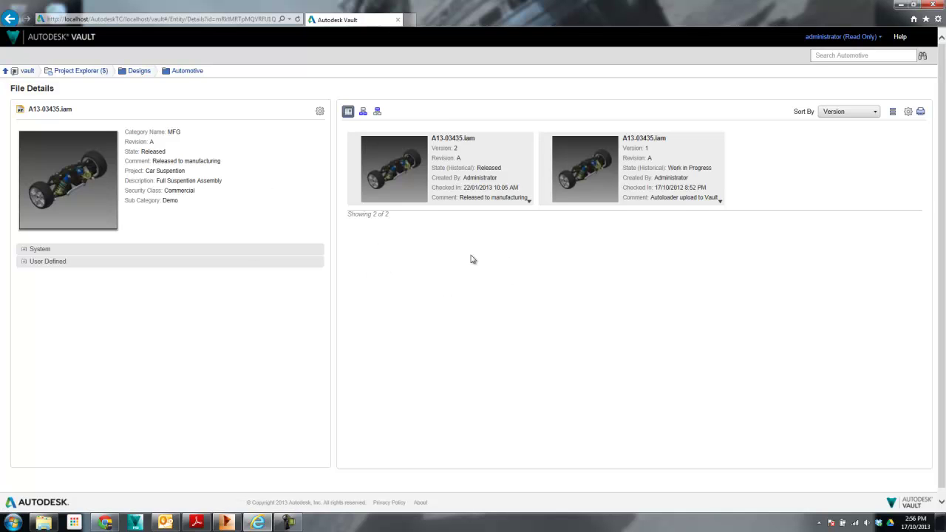
# Step: Expand the User Defined and System property groups to show category MFG and check-in dates
pyautogui.moveTo(386, 197)
pyautogui.moveTo(571, 206)
pyautogui.moveTo(20, 227)
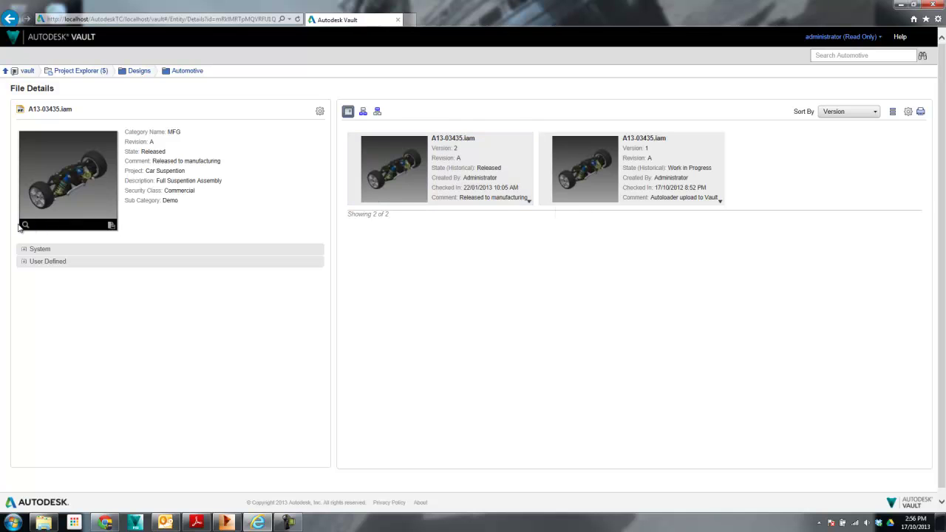
pyautogui.click(24, 261)
pyautogui.click(24, 249)
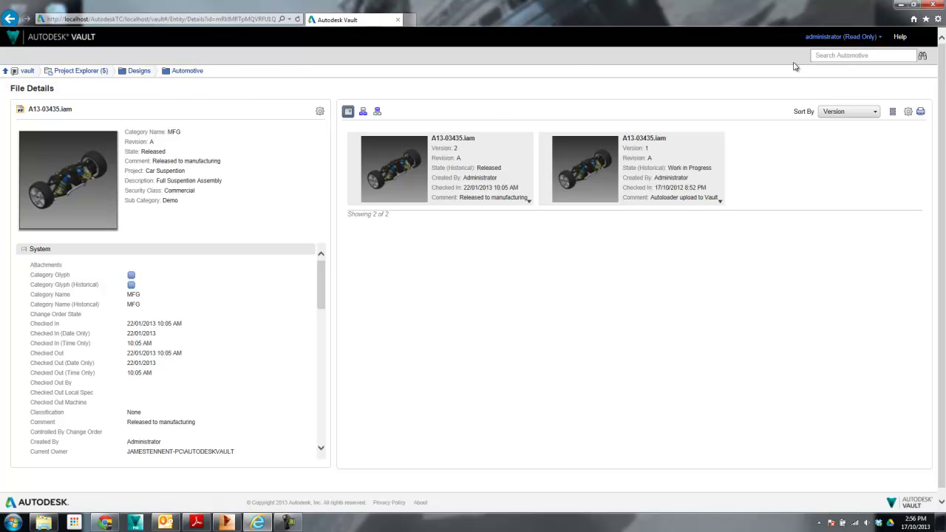
# Step: Search the Automotive folder under Designs for 'go kart', then bring up the administrator menu
pyautogui.click(137, 71)
pyautogui.click(217, 119)
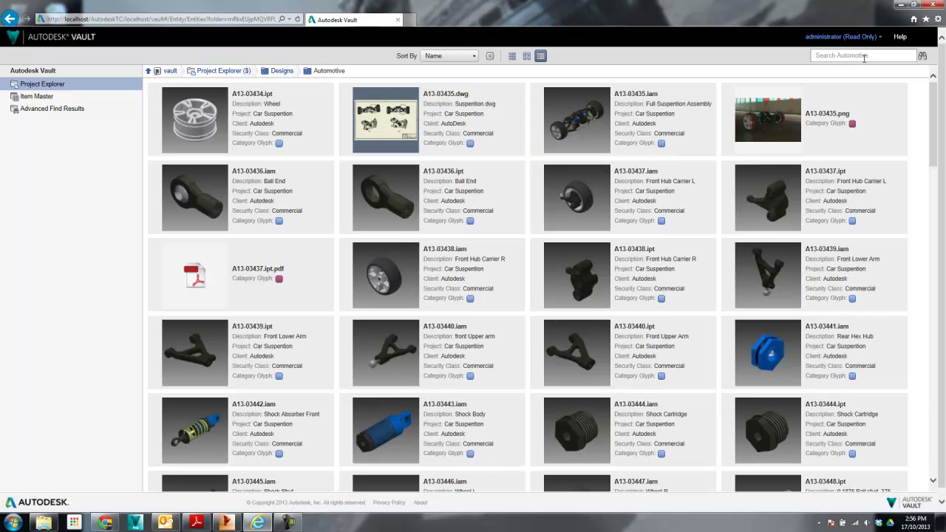
pyautogui.click(863, 56)
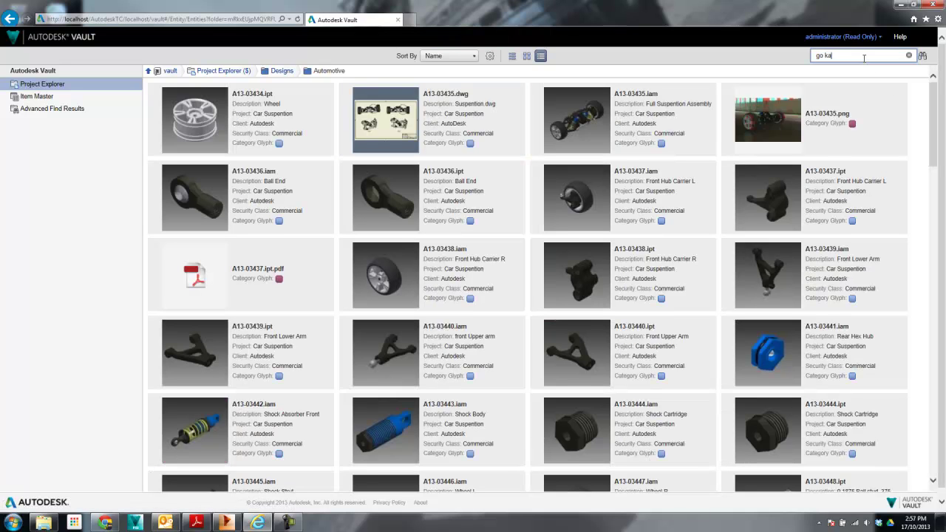
pyautogui.write('go kart')
pyautogui.press('Return')
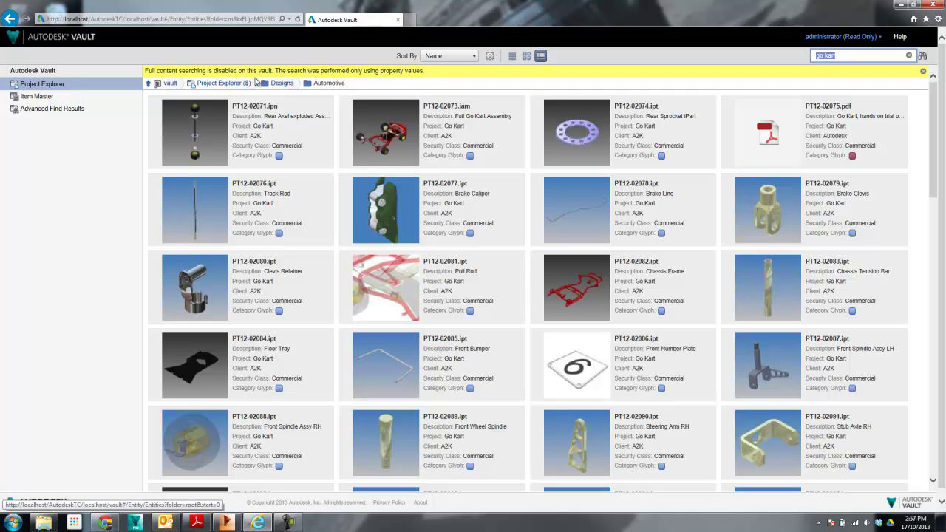
pyautogui.click(873, 37)
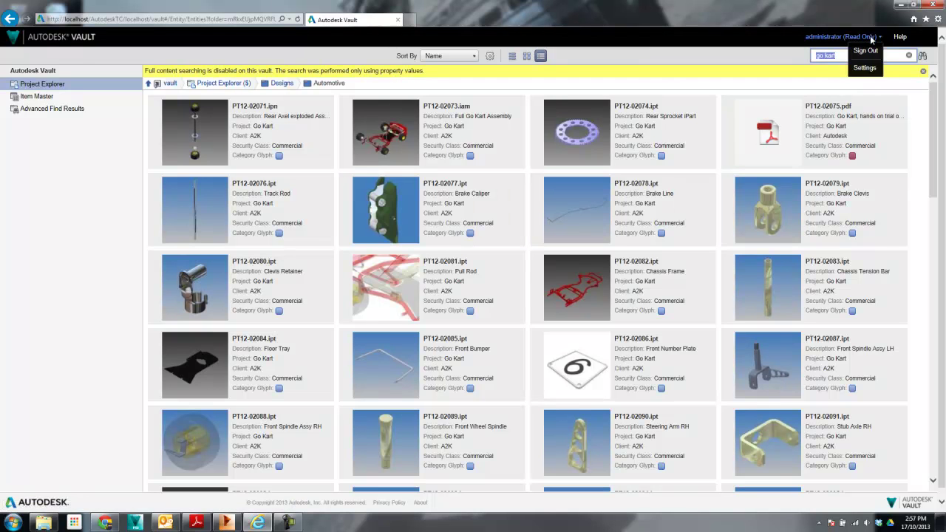
pyautogui.rightClick(867, 71)
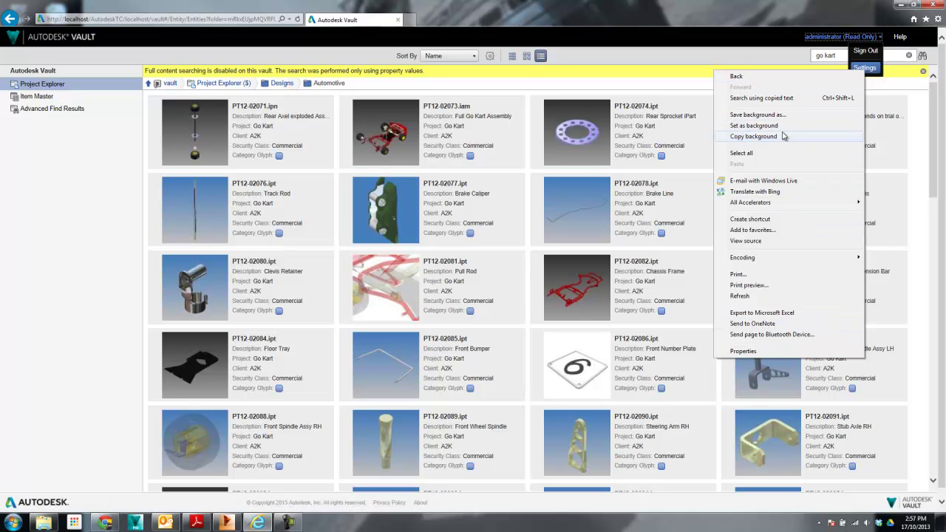
# Step: Leave Search file content unchecked in Thin Client Options and save with Done
pyautogui.click(869, 69)
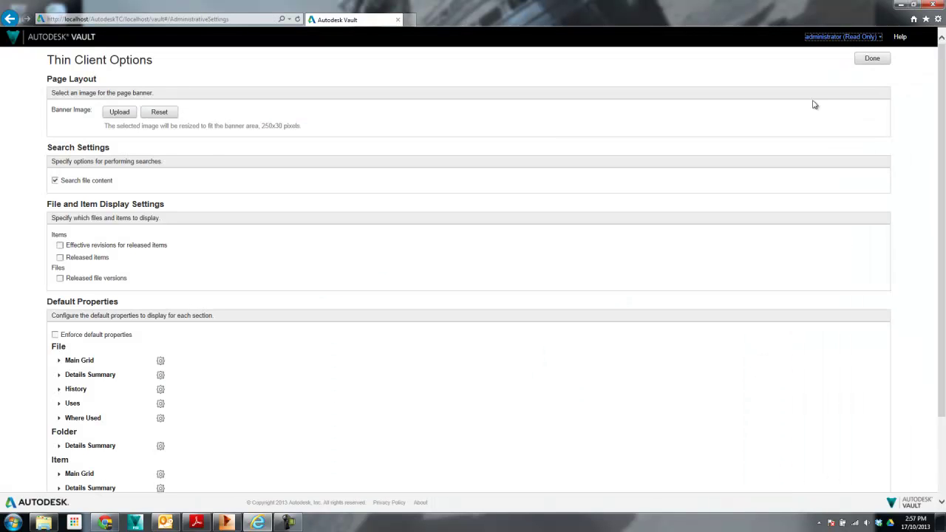
pyautogui.click(56, 181)
pyautogui.click(55, 181)
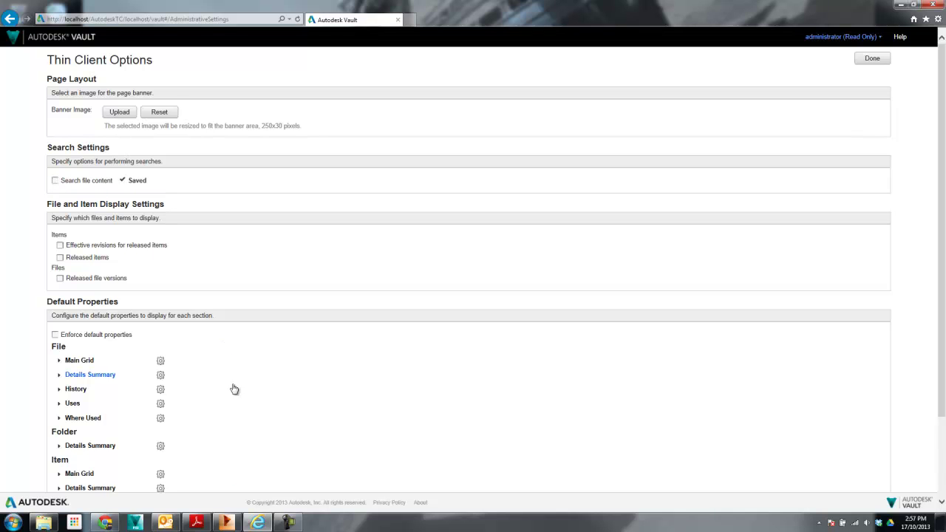
pyautogui.click(55, 181)
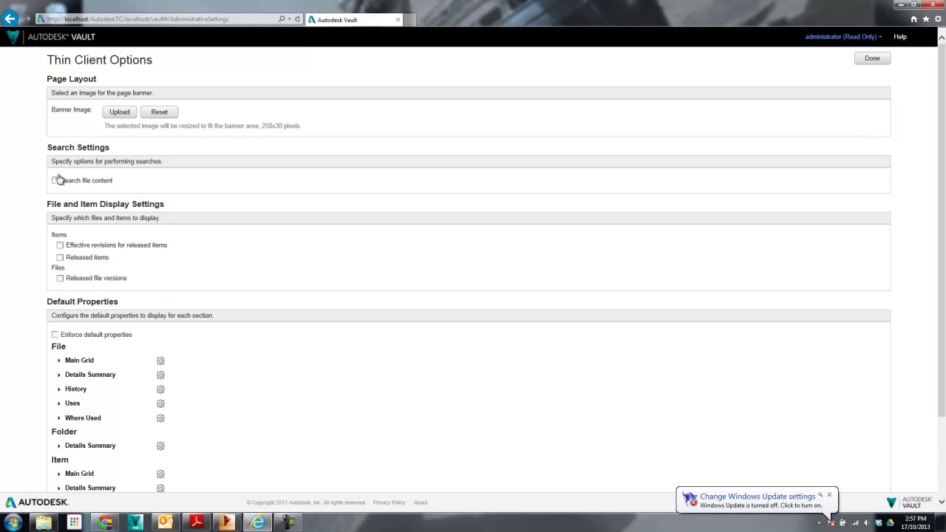
pyautogui.click(57, 182)
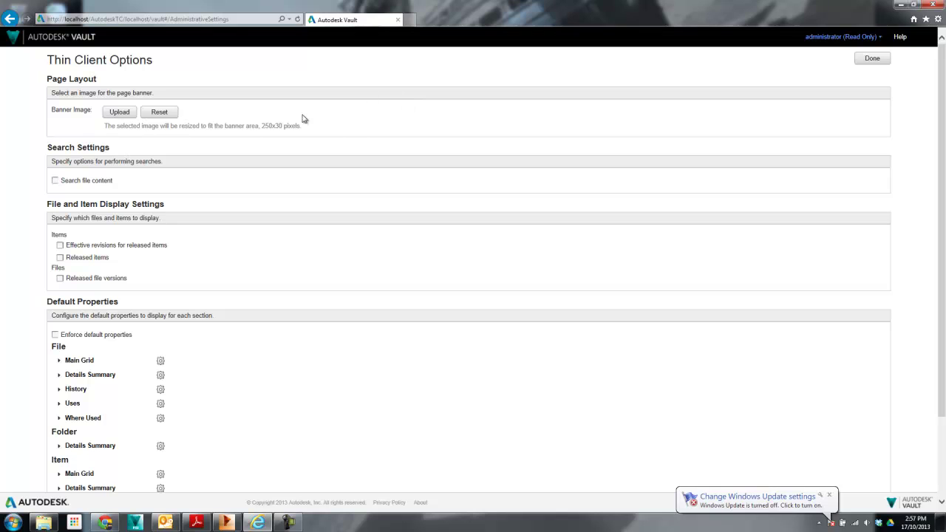
pyautogui.click(873, 58)
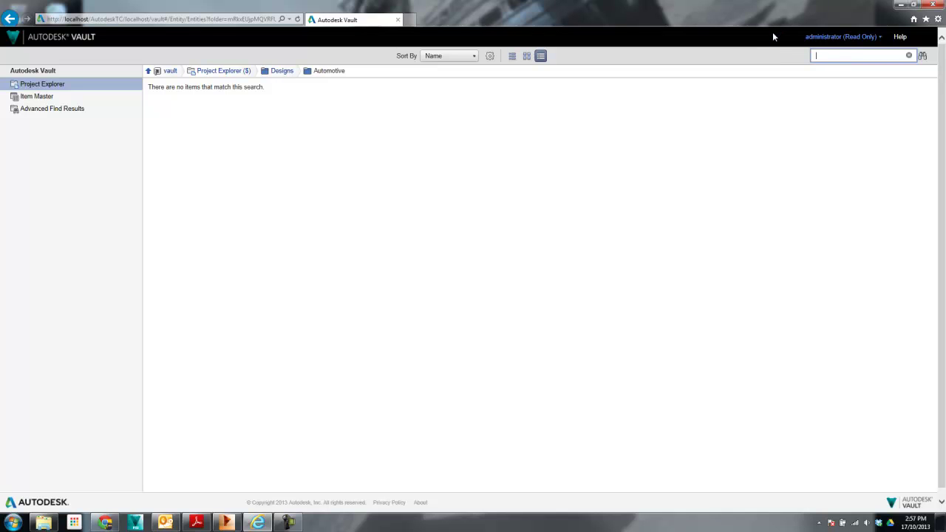
# Step: Rerun the 'go kart' search, select the Go Kart project values on two results, and clear the search
pyautogui.write('go kart')
pyautogui.press('Return')
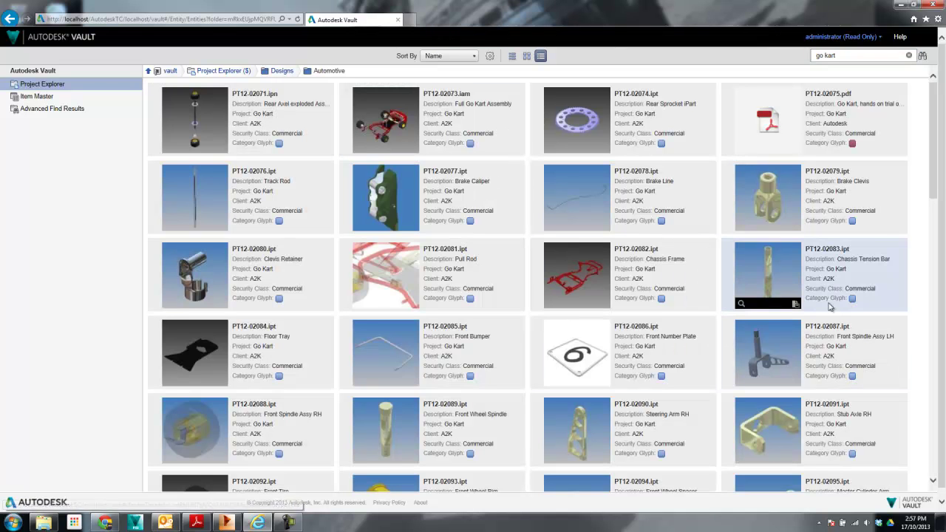
pyautogui.tripleClick(837, 114)
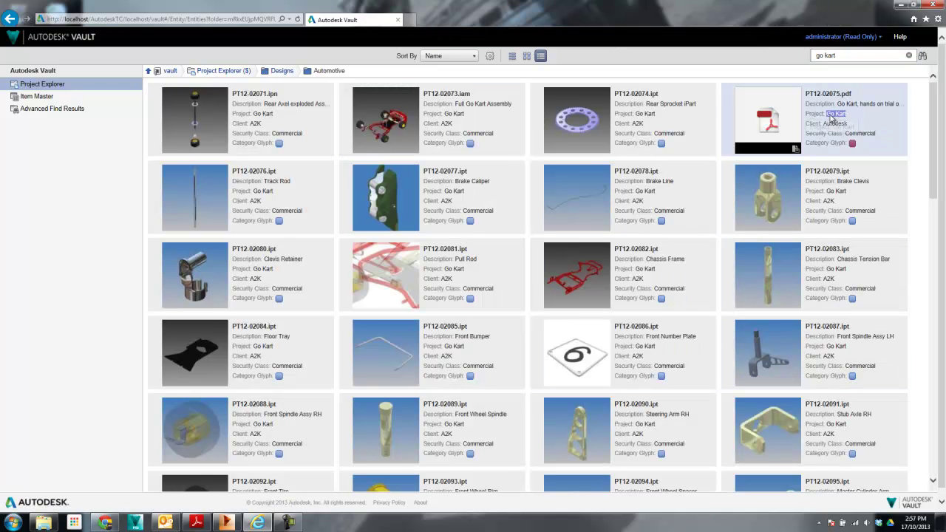
pyautogui.tripleClick(640, 114)
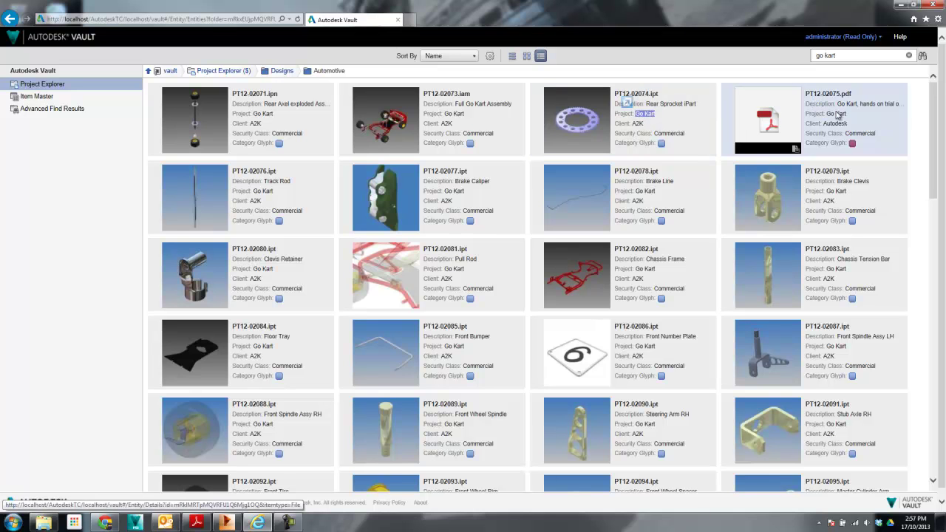
pyautogui.click(910, 56)
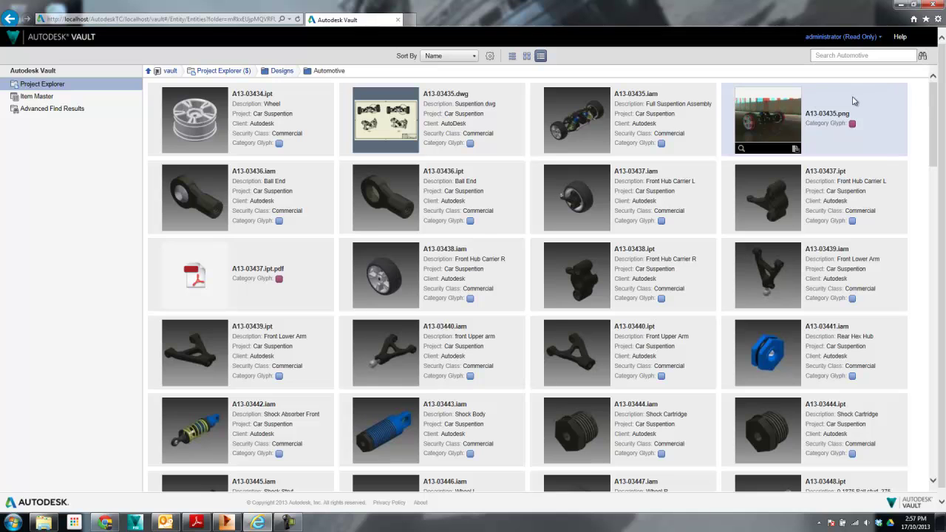
pyautogui.click(922, 57)
# Step: Run an Advanced Find for files whose Project property contains 'Go Kart'
pyautogui.click(876, 97)
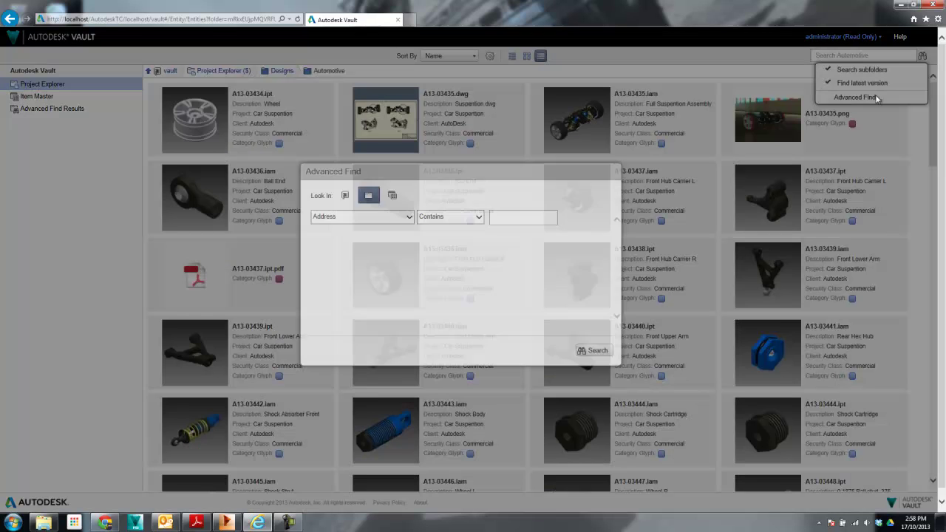
pyautogui.click(408, 216)
pyautogui.scroll(-6, 369, 323)
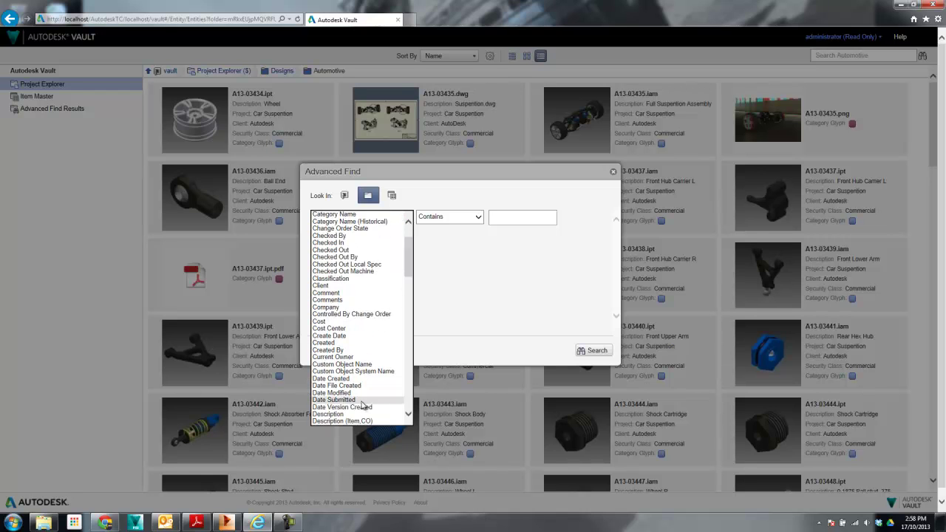
pyautogui.scroll(-6, 365, 359)
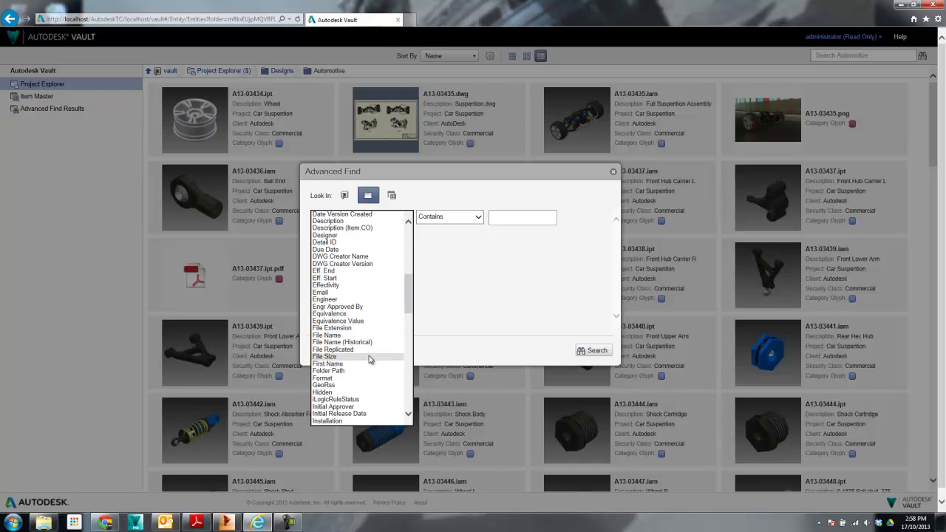
pyautogui.scroll(-9, 365, 358)
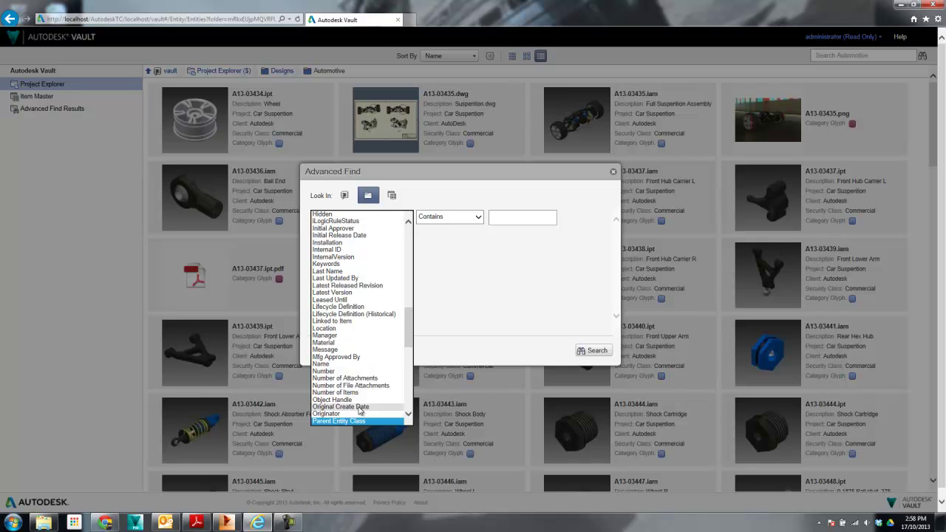
pyautogui.scroll(-3, 344, 414)
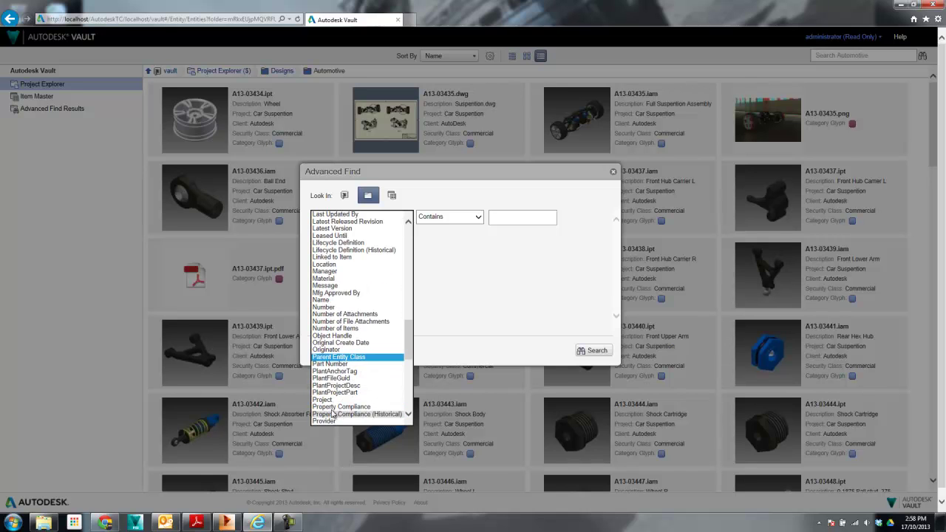
pyautogui.click(337, 359)
pyautogui.click(512, 218)
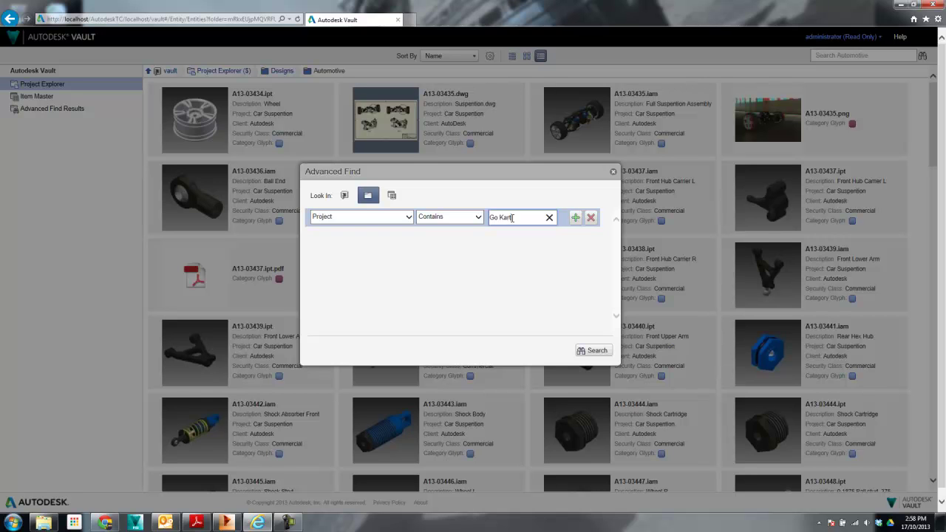
pyautogui.click(591, 359)
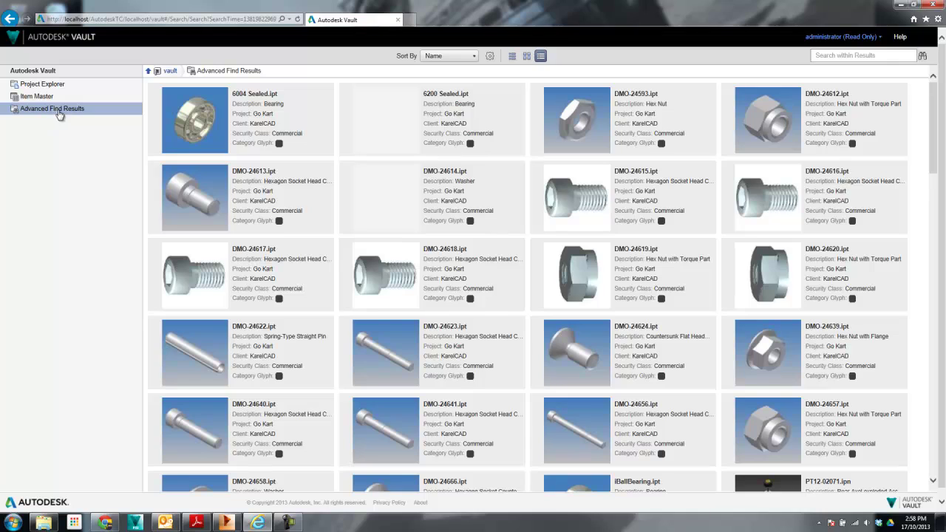
pyautogui.scroll(-15, 688, 274)
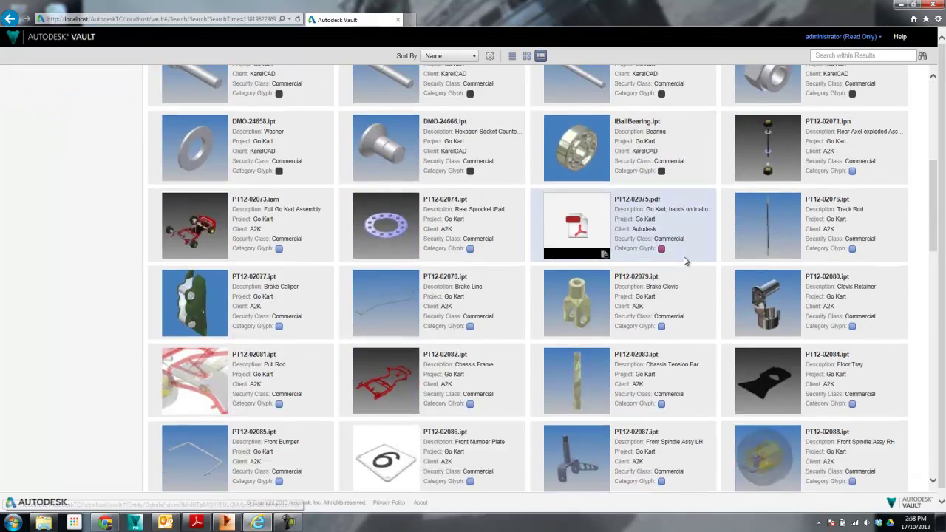
pyautogui.scroll(15, 686, 274)
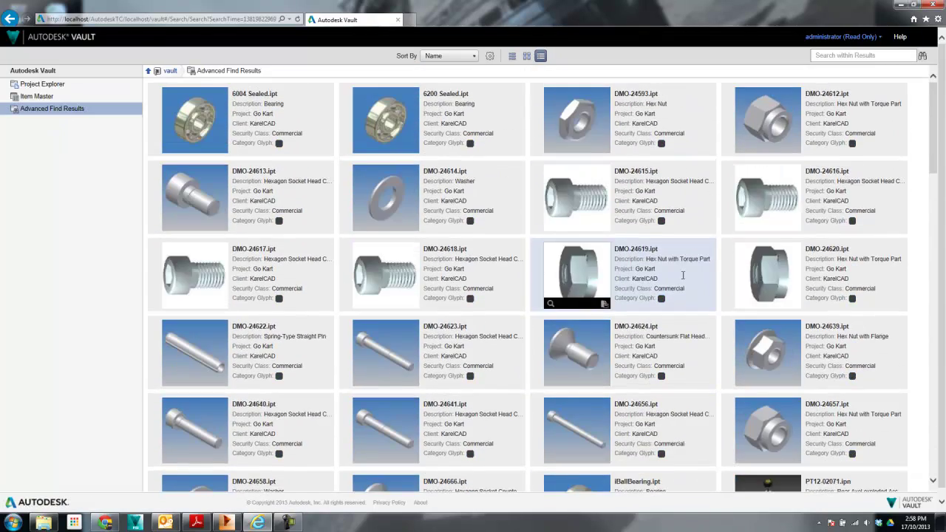
pyautogui.click(848, 60)
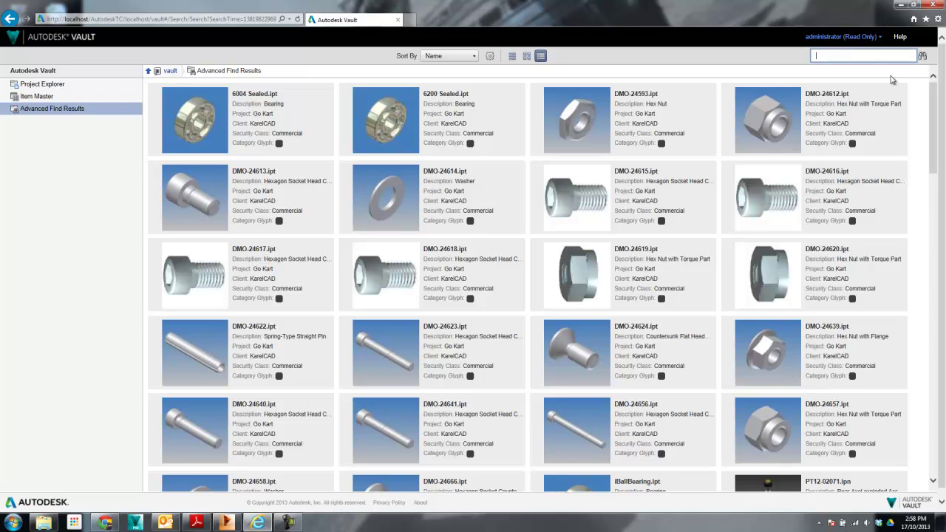
pyautogui.write('full')
pyautogui.press('Return')
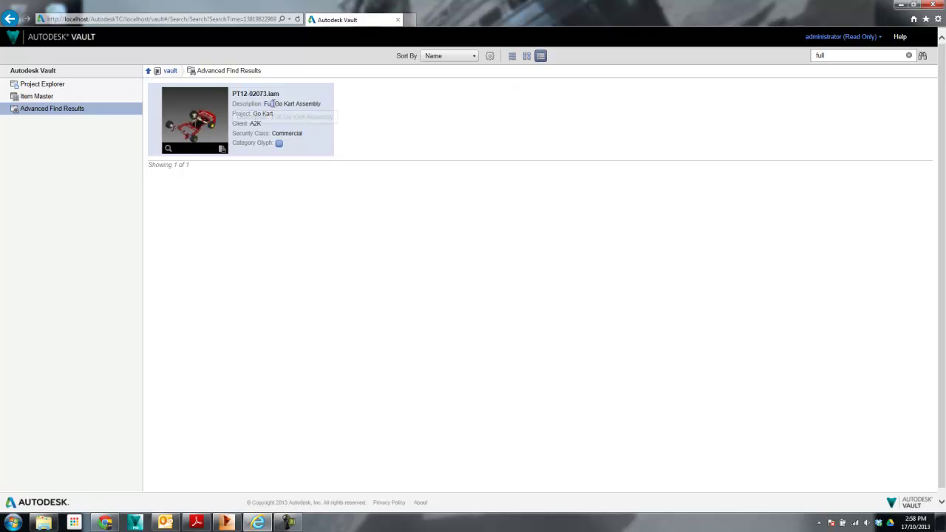
pyautogui.moveTo(275, 118); pyautogui.dragTo(255, 122)
pyautogui.click(909, 55)
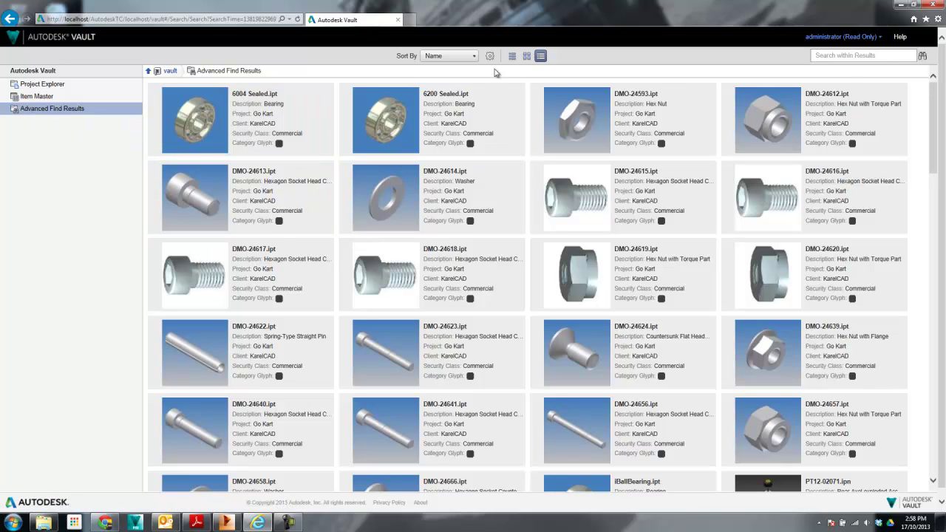
# Step: Browse from the vault root into Advanced Find Results and Project Explorer, then return to the root
pyautogui.scroll(-10, 725, 256)
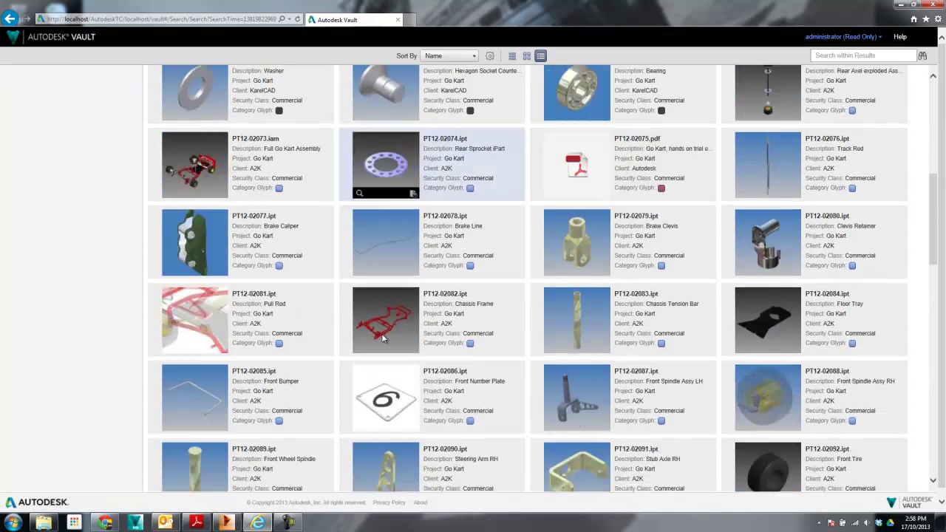
pyautogui.scroll(15, 360, 385)
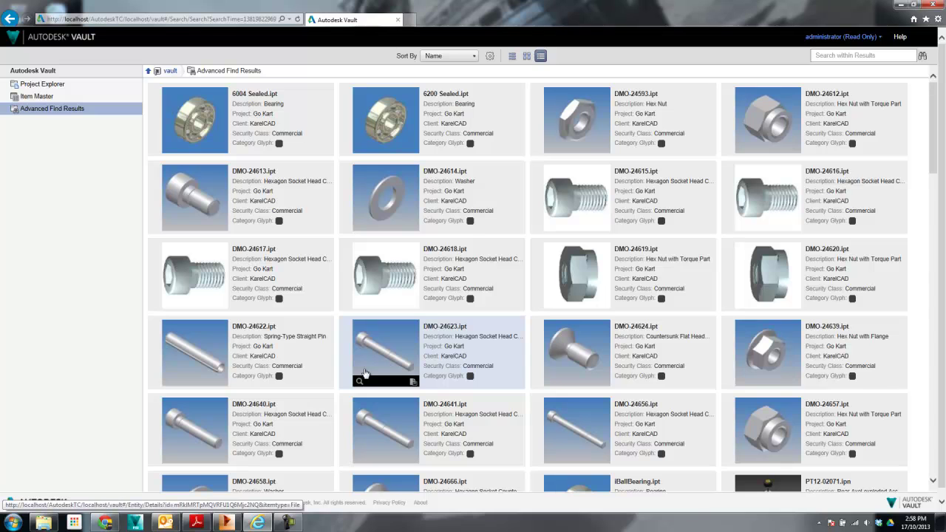
pyautogui.click(170, 70)
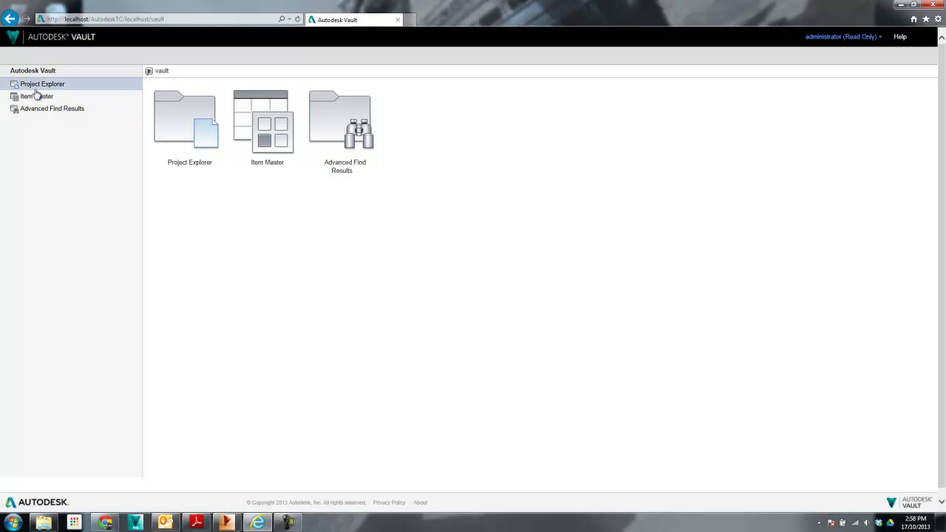
pyautogui.click(334, 123)
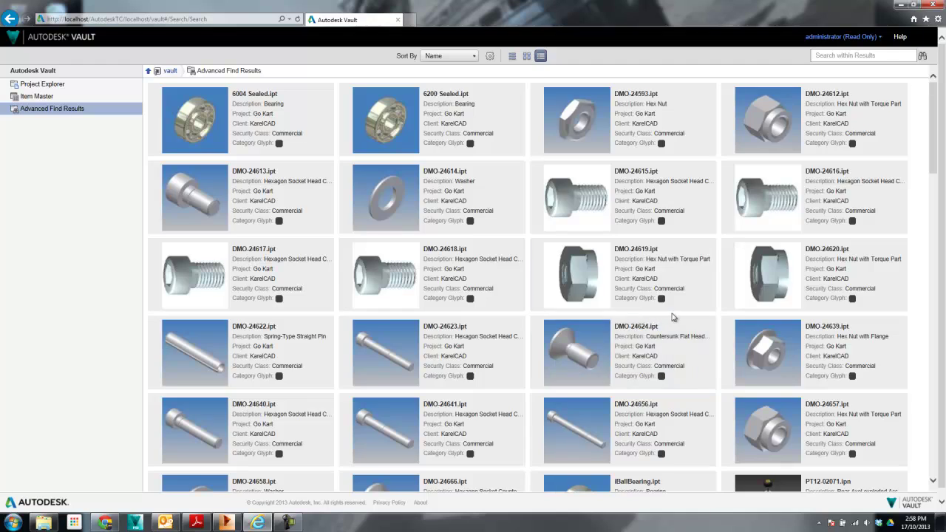
pyautogui.scroll(-15, 502, 244)
pyautogui.scroll(15, 491, 267)
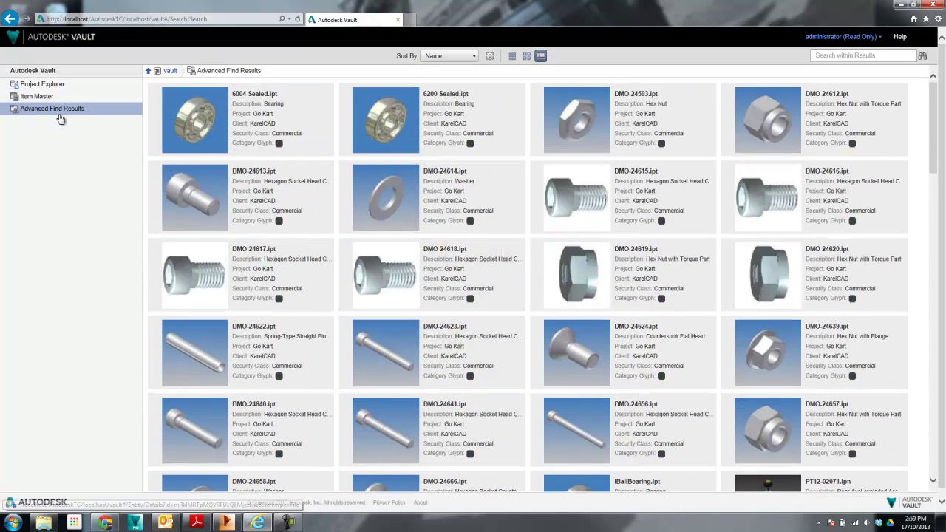
pyautogui.click(42, 84)
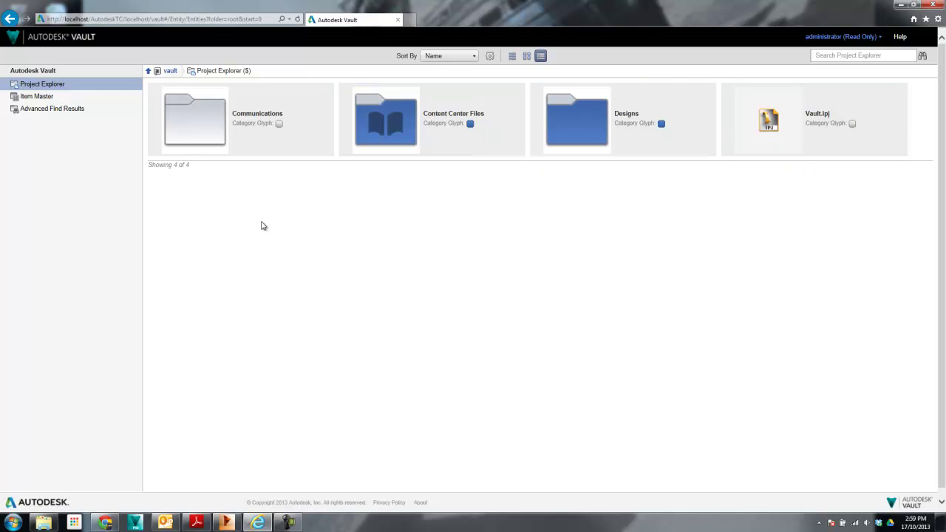
pyautogui.click(169, 71)
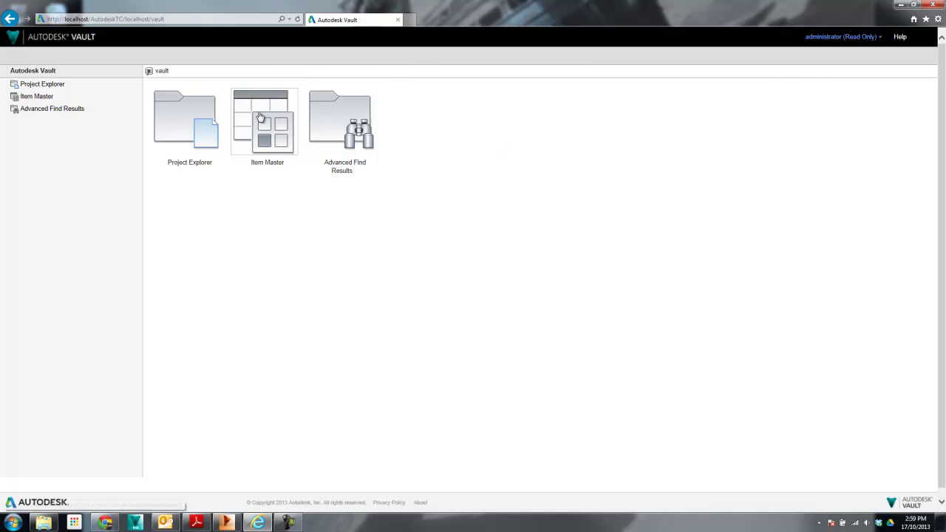
# Step: Open Thin Client Options from the administrator menu's Settings and scroll through its options
pyautogui.moveTo(861, 39)
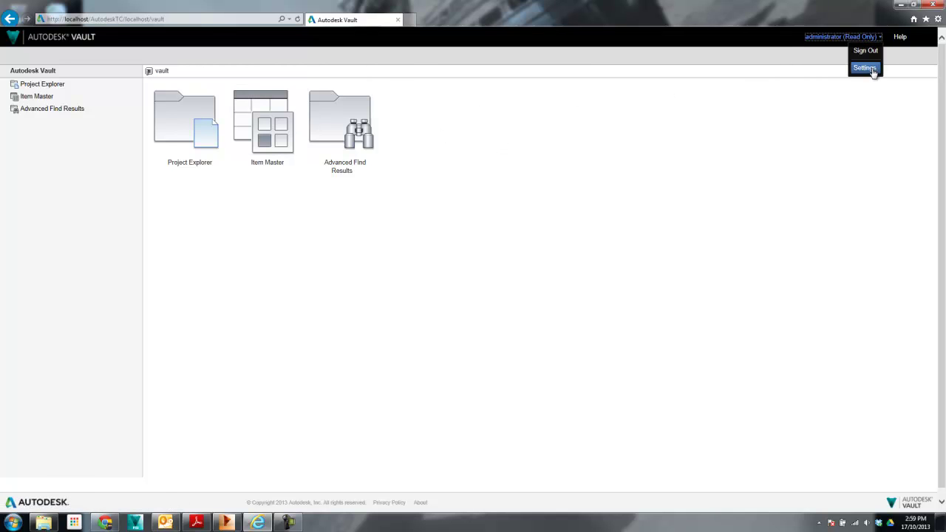
pyautogui.click(865, 68)
pyautogui.scroll(-3, 278, 200)
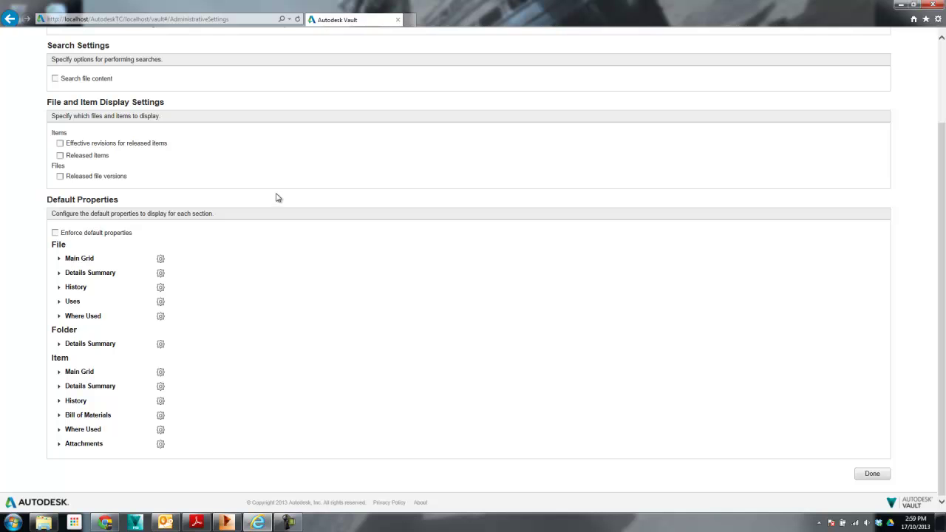
pyautogui.scroll(3, 294, 192)
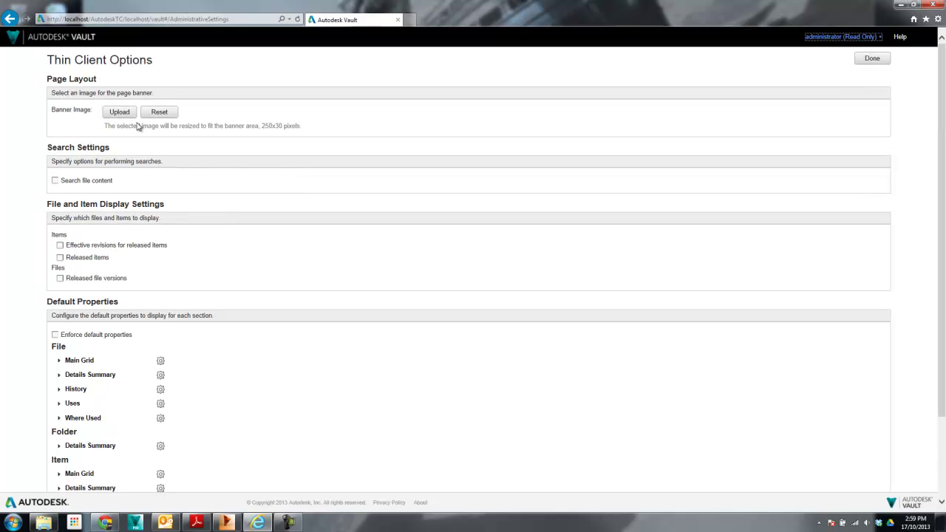
pyautogui.scroll(-1, 222, 213)
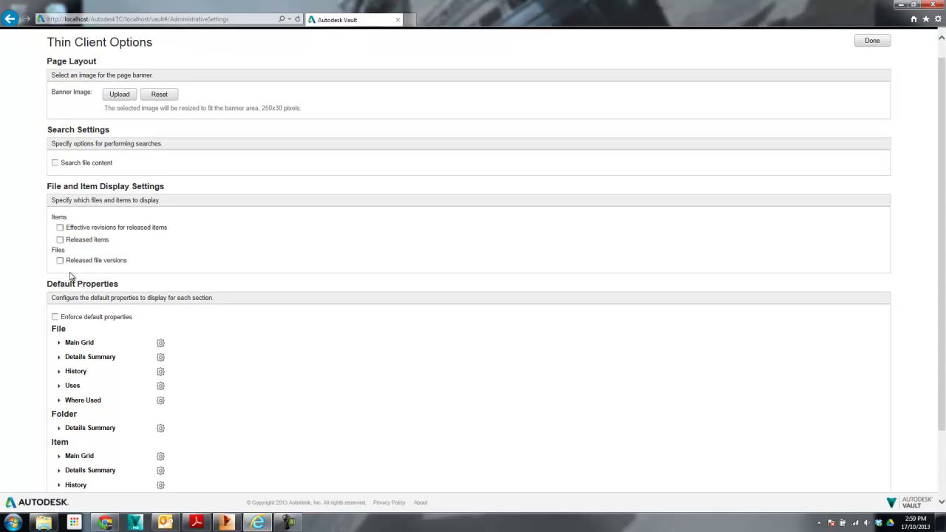
# Step: Tick then untick Effective revisions, Released items and Released file versions, leaving all off
pyautogui.click(59, 261)
pyautogui.click(61, 228)
pyautogui.click(60, 228)
pyautogui.click(60, 239)
pyautogui.click(60, 260)
pyautogui.scroll(-2, 367, 370)
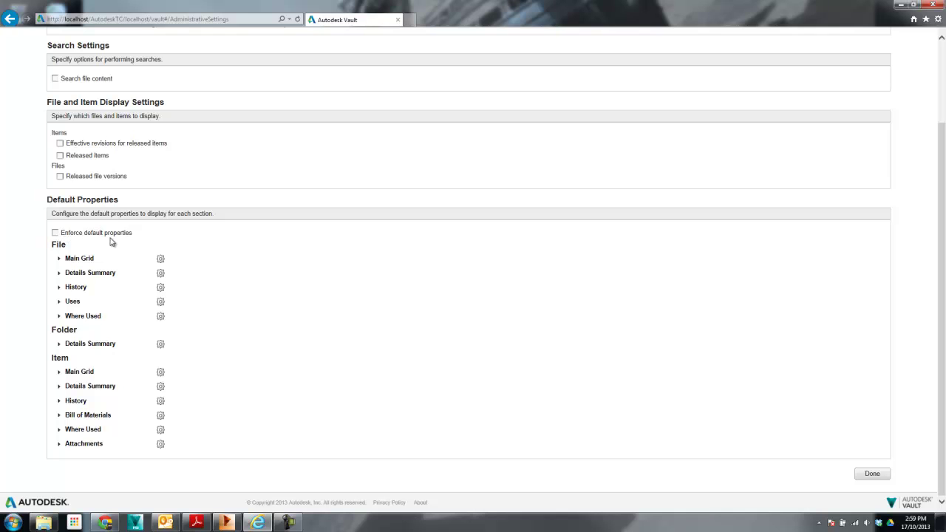
pyautogui.scroll(3, 313, 294)
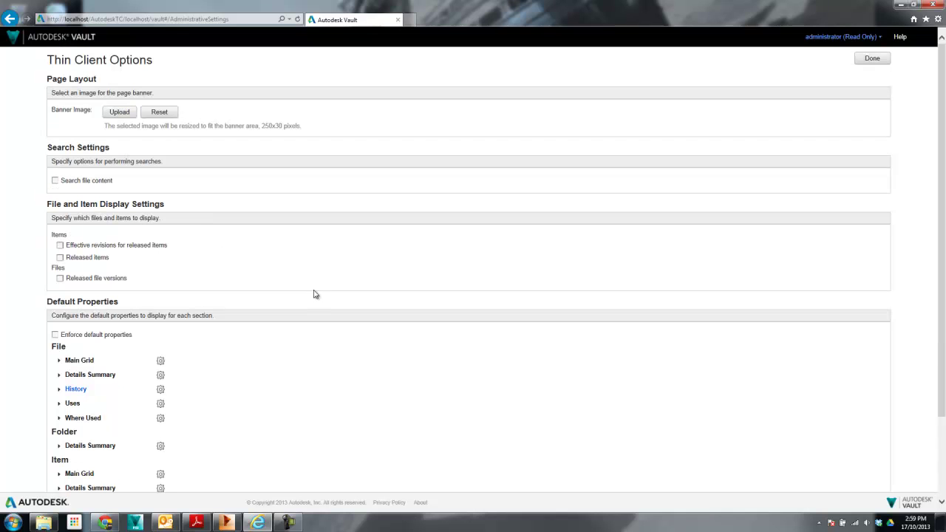
# Step: Save Thin Client Options with Done and return to the vault home
pyautogui.click(878, 59)
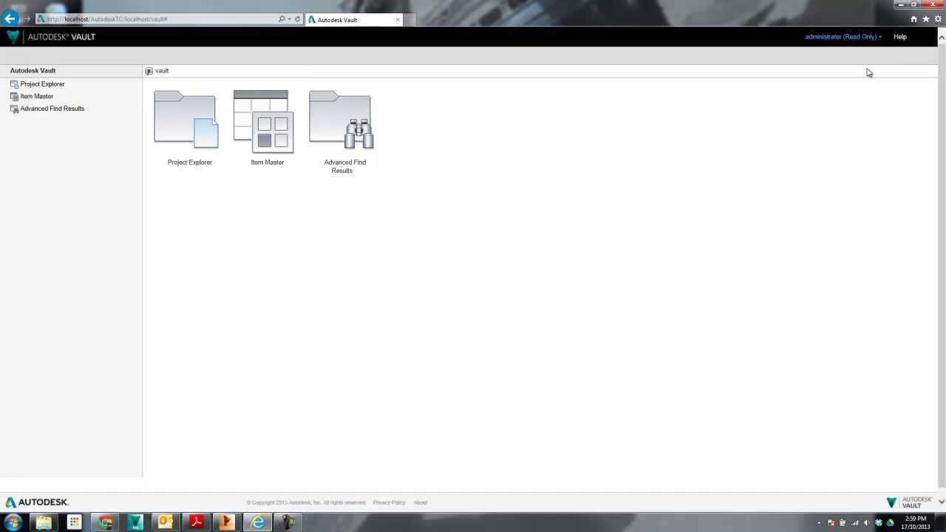